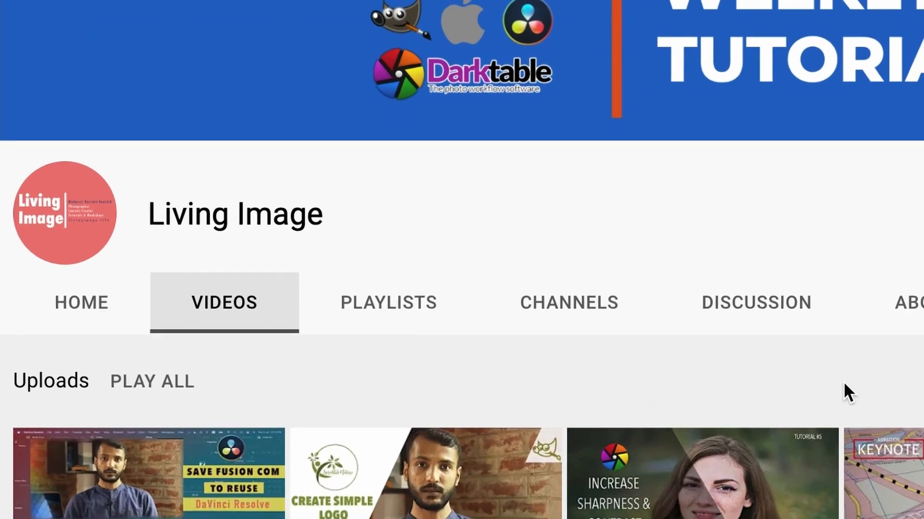
{"action": "scroll", "coordinate": [641, 319], "scroll_direction": "down", "scroll_amount": 5}
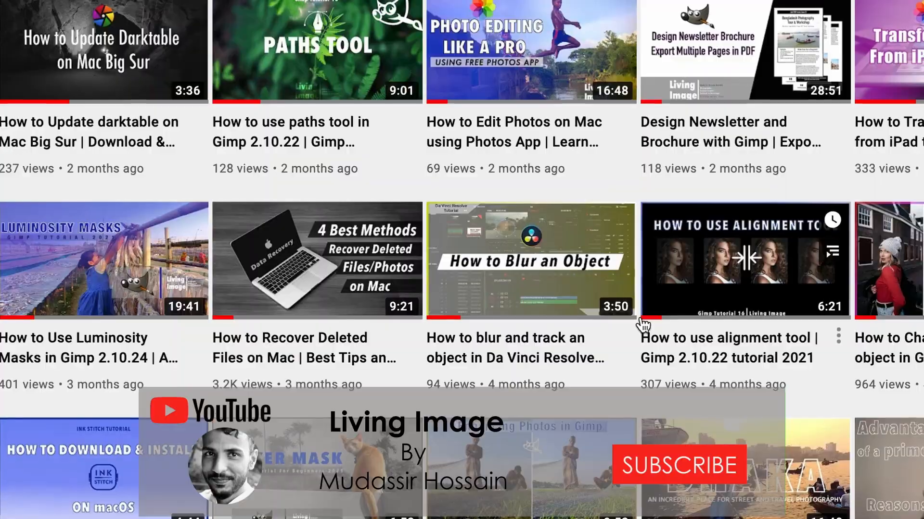
{"action": "scroll", "coordinate": [638, 318], "scroll_direction": "down", "scroll_amount": 3}
{"action": "scroll", "coordinate": [637, 323], "scroll_direction": "down", "scroll_amount": 20}
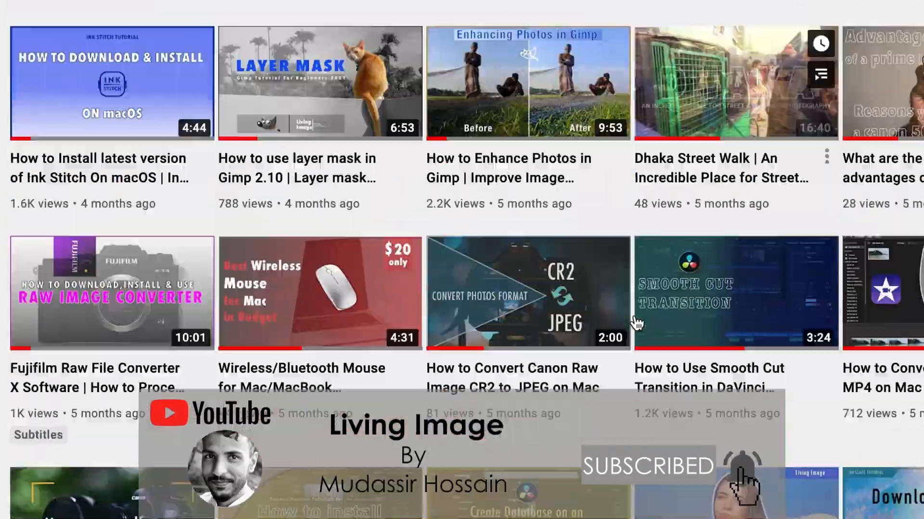
{"action": "scroll", "coordinate": [630, 321], "scroll_direction": "down", "scroll_amount": 15}
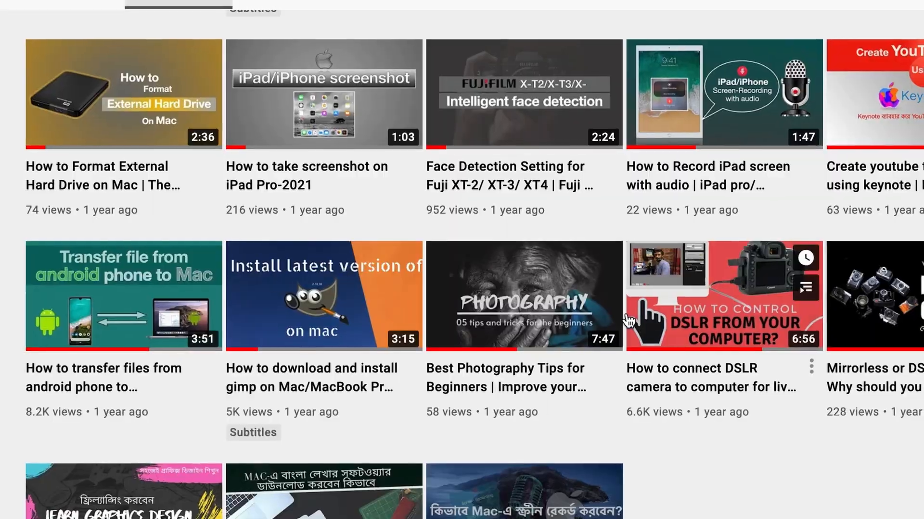
{"action": "scroll", "coordinate": [626, 320], "scroll_direction": "up", "scroll_amount": 20}
{"action": "scroll", "coordinate": [618, 311], "scroll_direction": "up", "scroll_amount": 15}
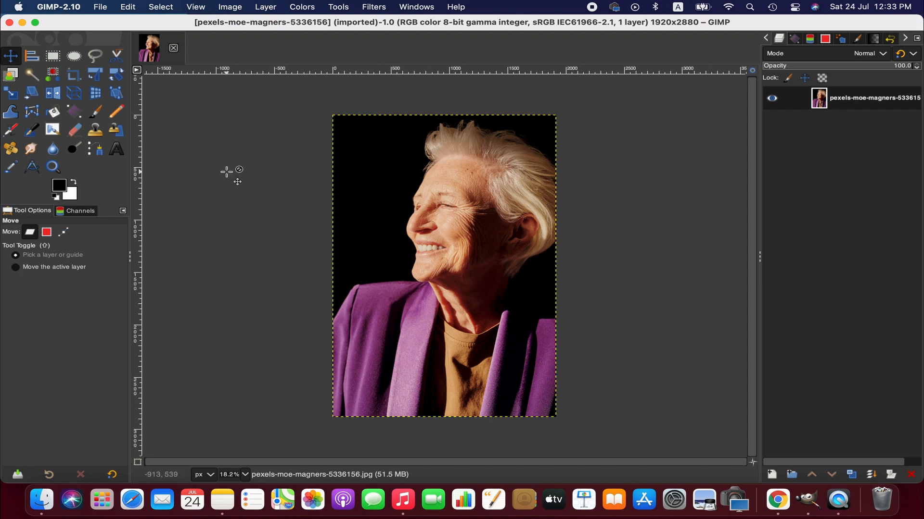
- Select the black backdrop beside the woman's face with Fuzzy Select and open the Selection Editor to check its mask
{"action": "left_click", "coordinate": [37, 78]}
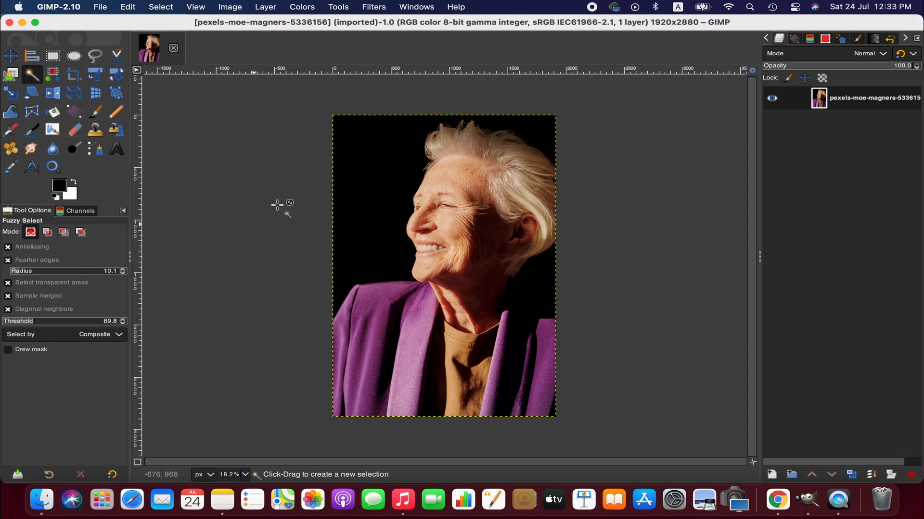
{"action": "left_click", "coordinate": [386, 180]}
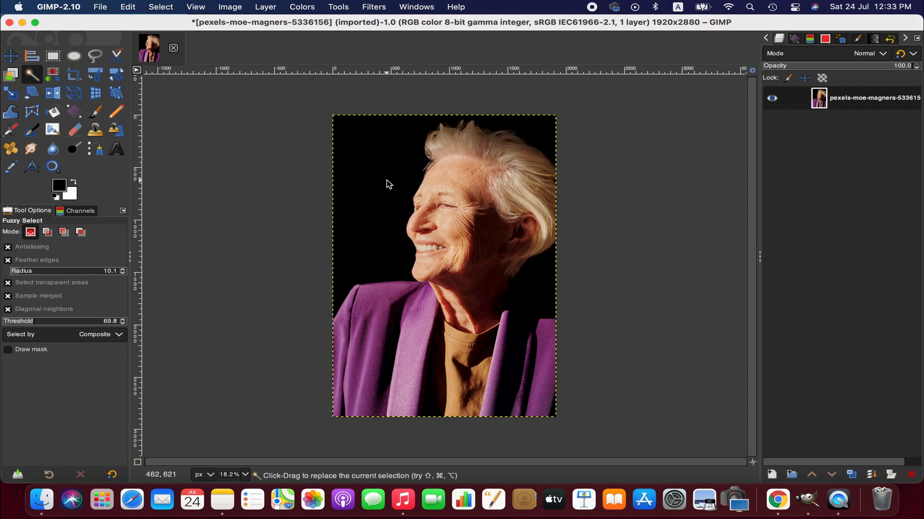
{"action": "right_click", "coordinate": [635, 207]}
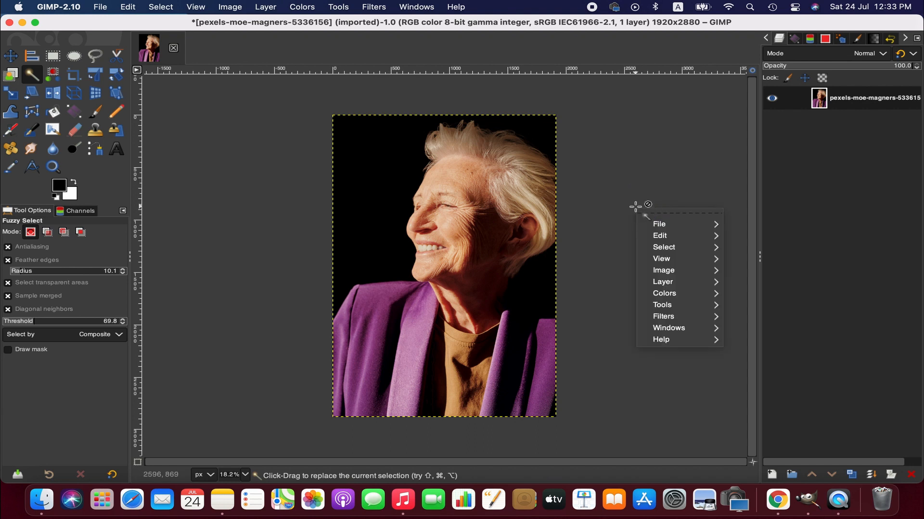
{"action": "mouse_move", "coordinate": [669, 247]}
{"action": "left_click", "coordinate": [759, 326]}
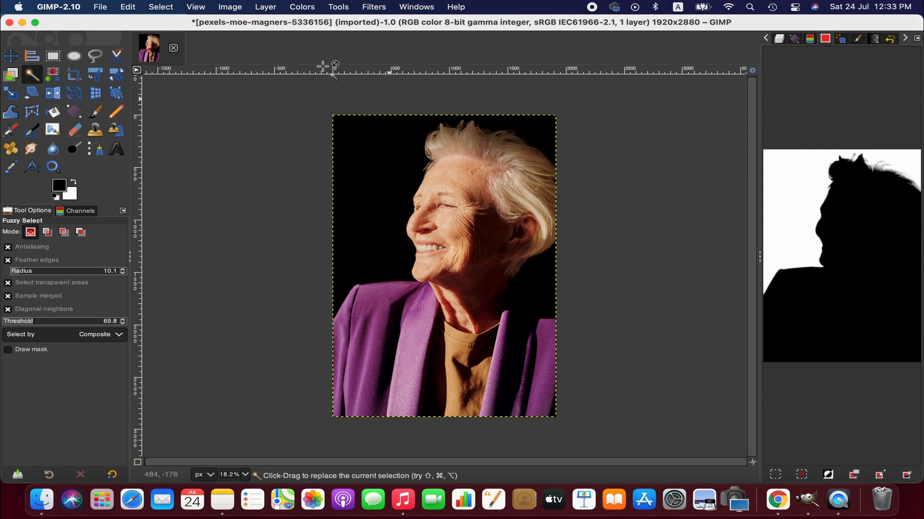
- Invert the selection so it covers the woman, and convert it to a path
{"action": "left_click", "coordinate": [168, 5]}
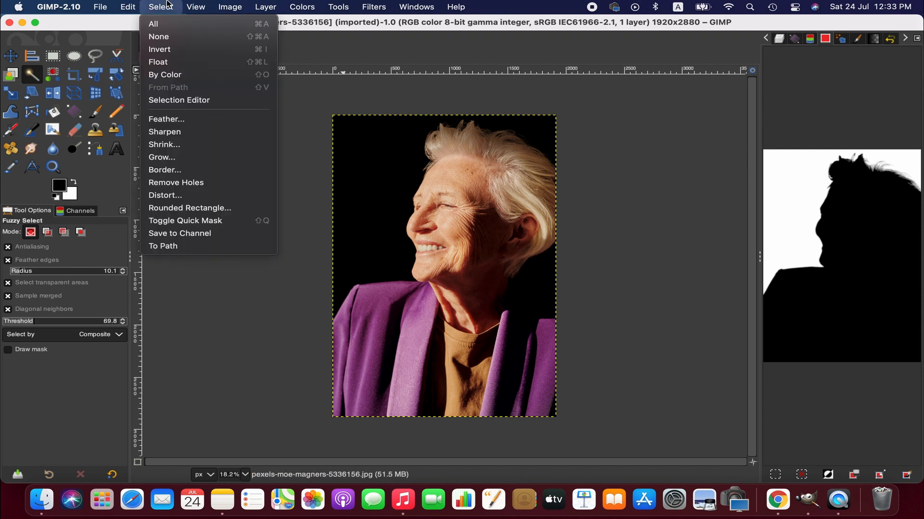
{"action": "left_click", "coordinate": [174, 50]}
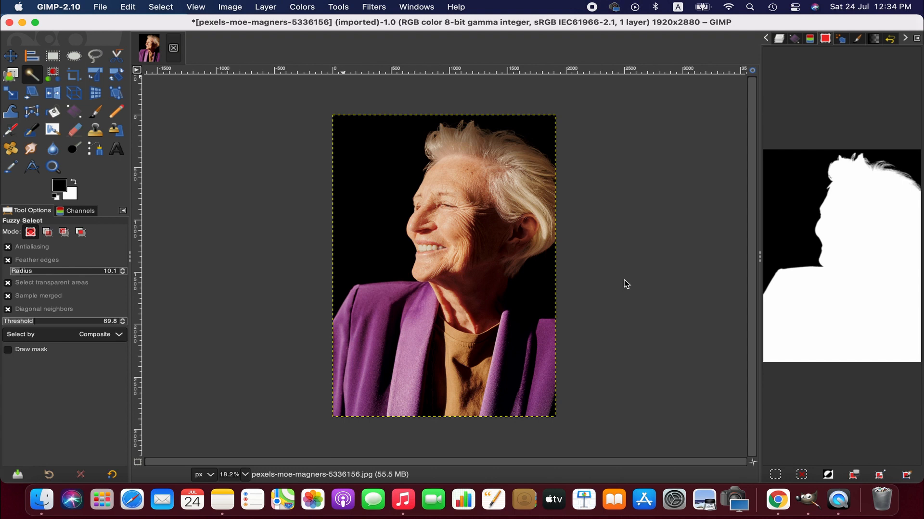
{"action": "left_click", "coordinate": [886, 477]}
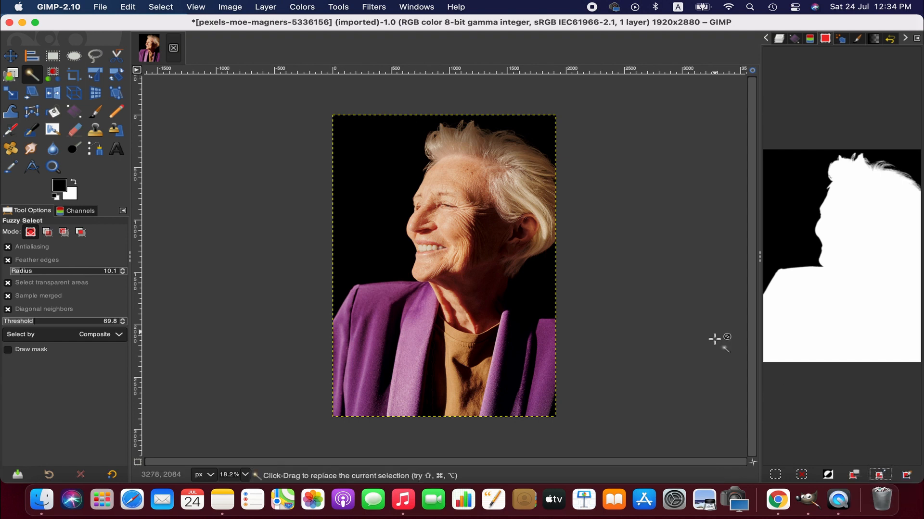
- Show the paths list and briefly toggle the Selection path's visibility to check its outline around the woman
{"action": "left_click", "coordinate": [766, 40]}
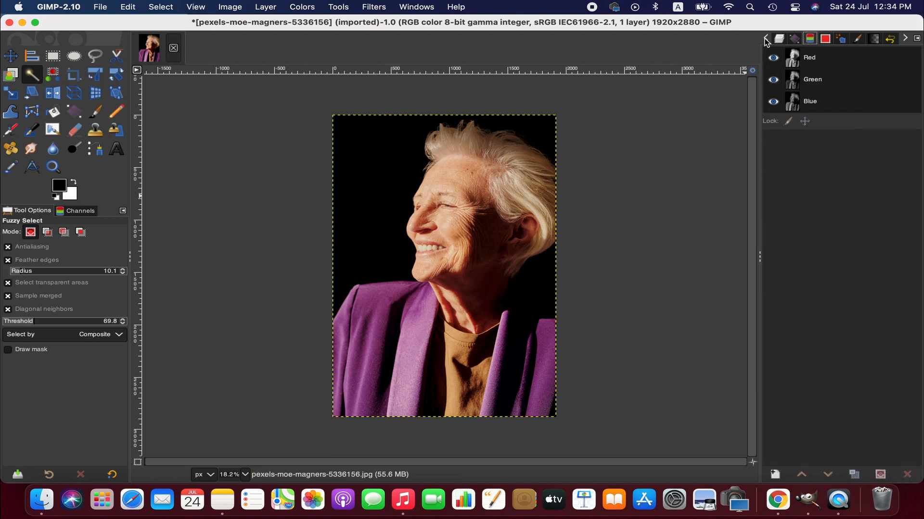
{"action": "left_click", "coordinate": [766, 40]}
{"action": "left_click", "coordinate": [766, 40]}
{"action": "left_click", "coordinate": [766, 41]}
{"action": "left_click", "coordinate": [765, 40]}
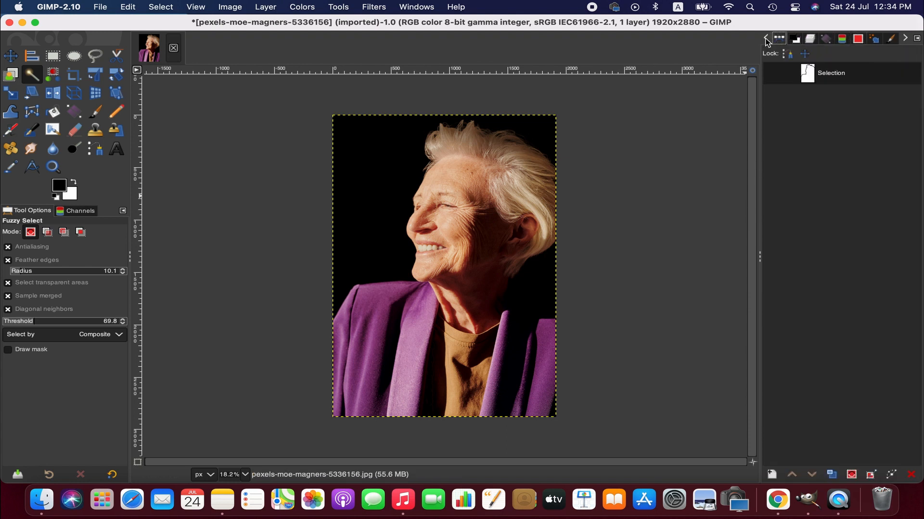
{"action": "left_click", "coordinate": [772, 73]}
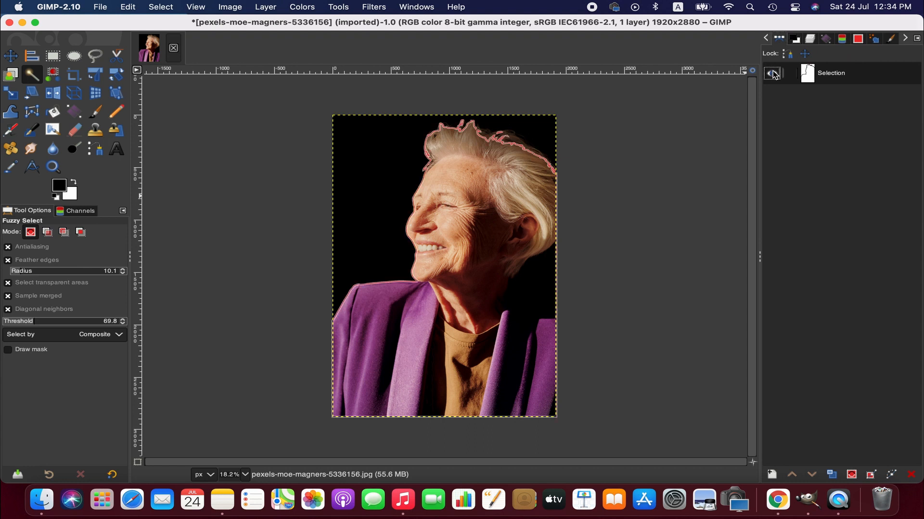
{"action": "left_click", "coordinate": [772, 72]}
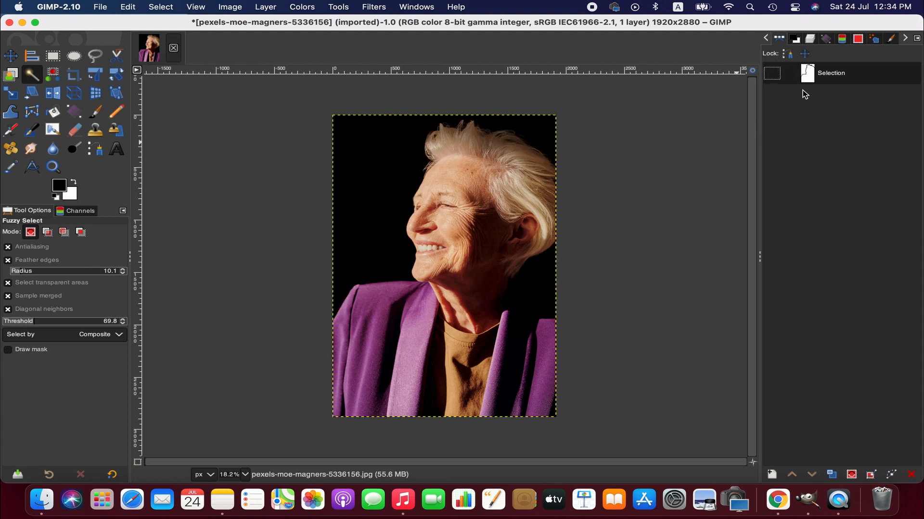
- Return to the layer list and clear the current selection
{"action": "left_click", "coordinate": [810, 40]}
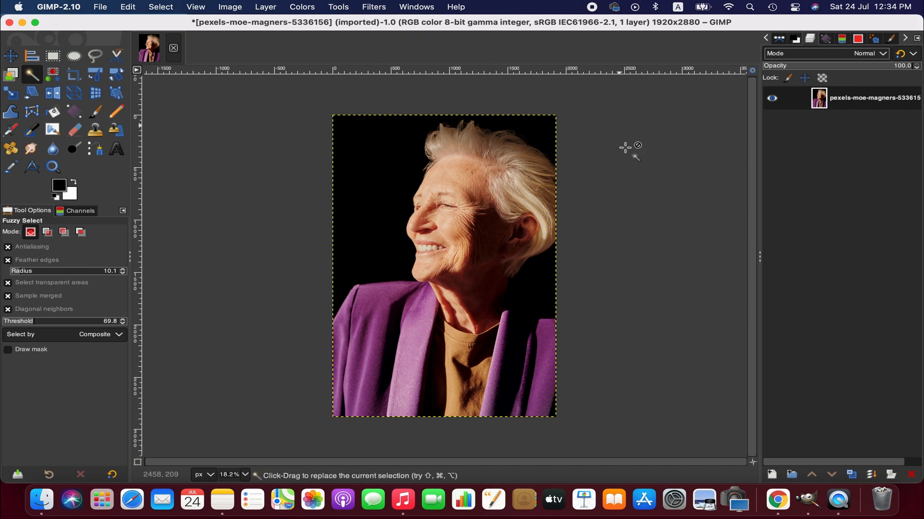
{"action": "left_click", "coordinate": [162, 7]}
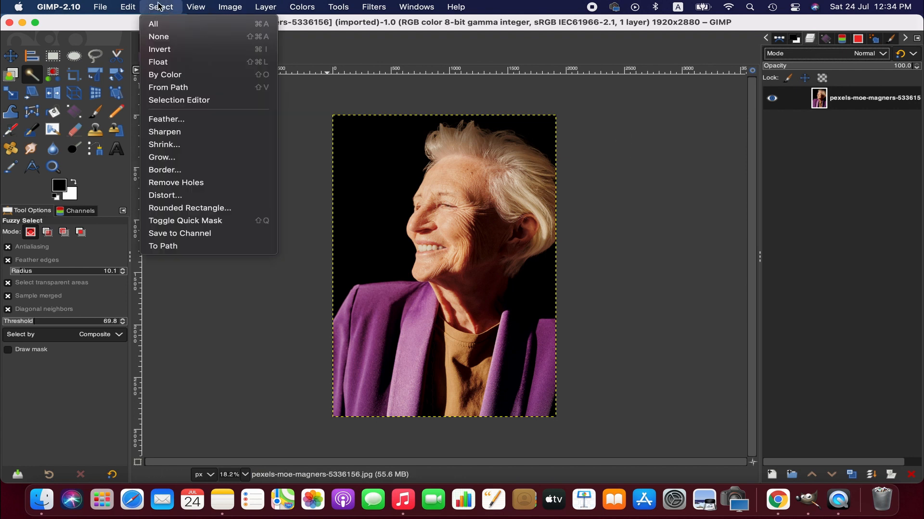
{"action": "left_click", "coordinate": [165, 36]}
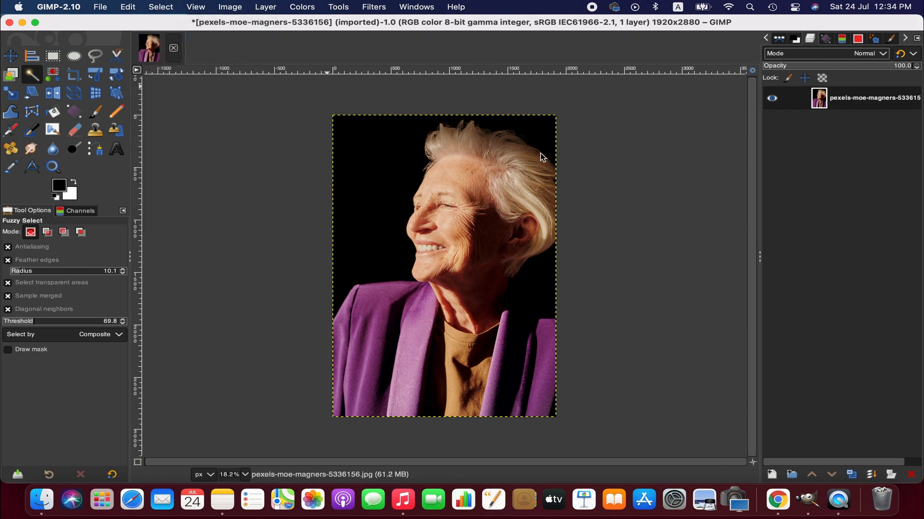
- Rename the portrait layer to pic1 and duplicate it
{"action": "double_click", "coordinate": [849, 98]}
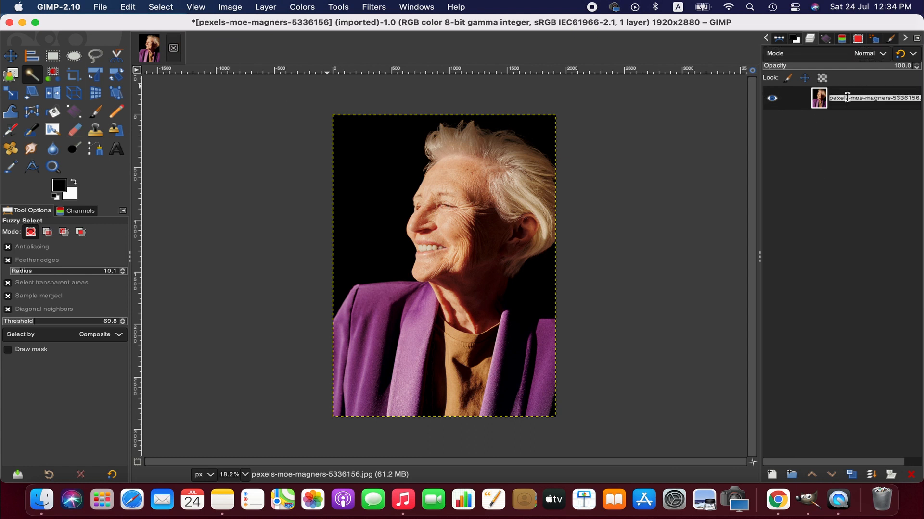
{"action": "type", "text": "plc"}
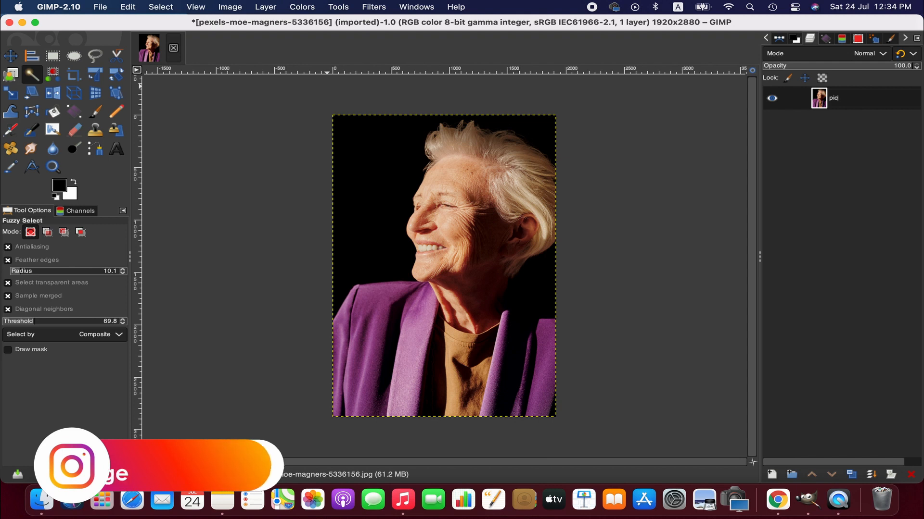
{"action": "key", "text": "Return"}
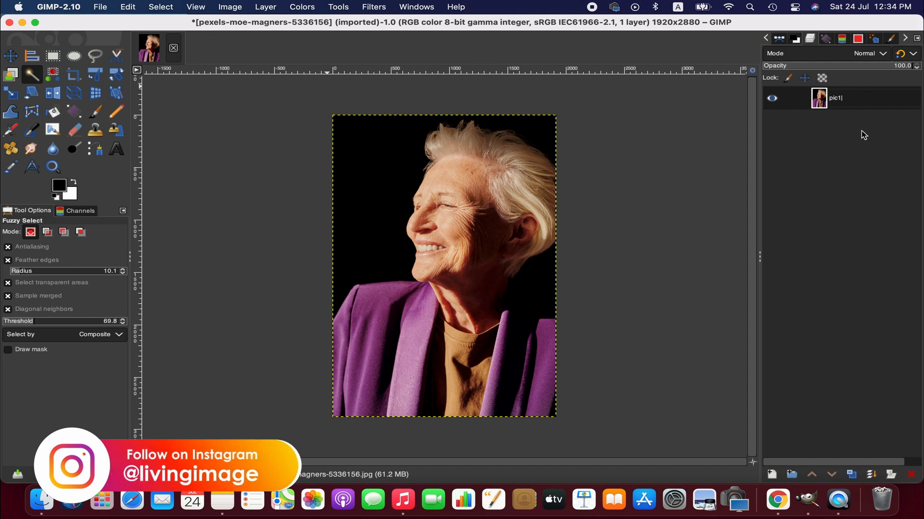
{"action": "key", "text": "Return"}
{"action": "right_click", "coordinate": [825, 102]}
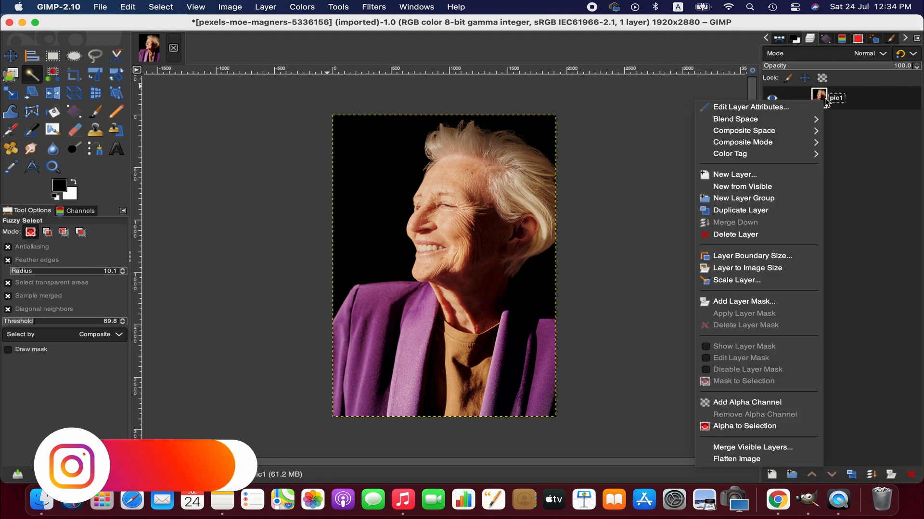
{"action": "left_click", "coordinate": [776, 212]}
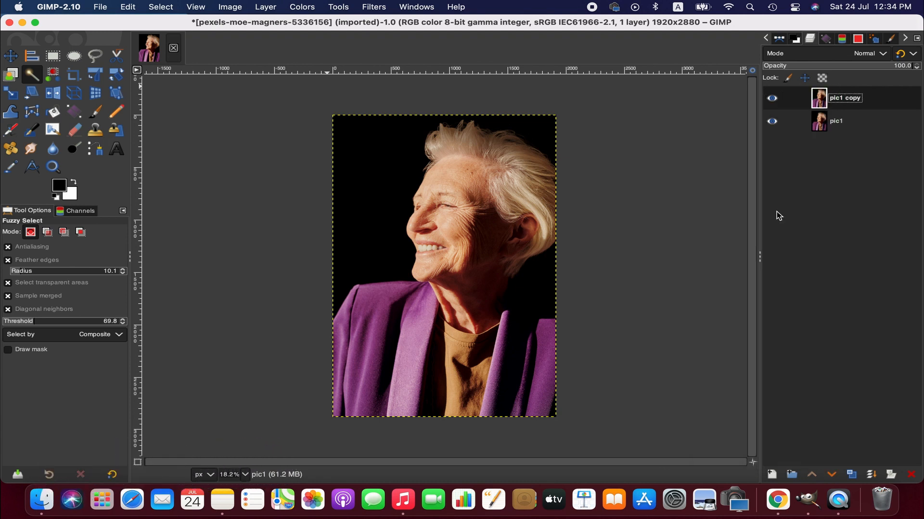
- Rename the duplicated portrait layer to pic2 and move it below pic1
{"action": "double_click", "coordinate": [843, 101]}
{"action": "left_click", "coordinate": [860, 97]}
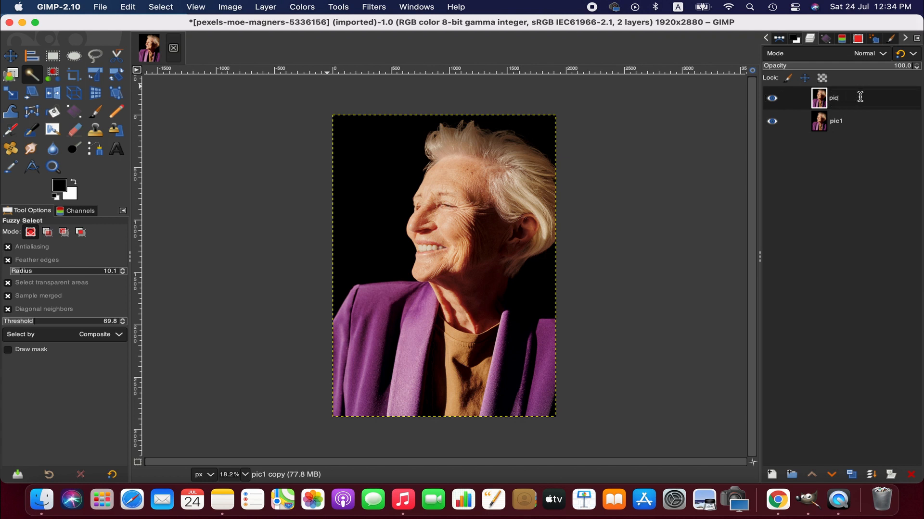
{"action": "key", "text": "Return"}
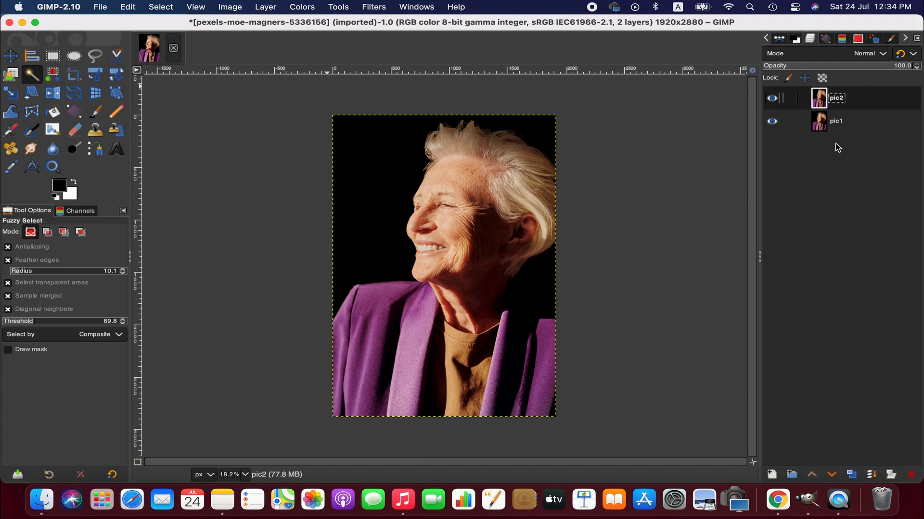
{"action": "left_click", "coordinate": [832, 474]}
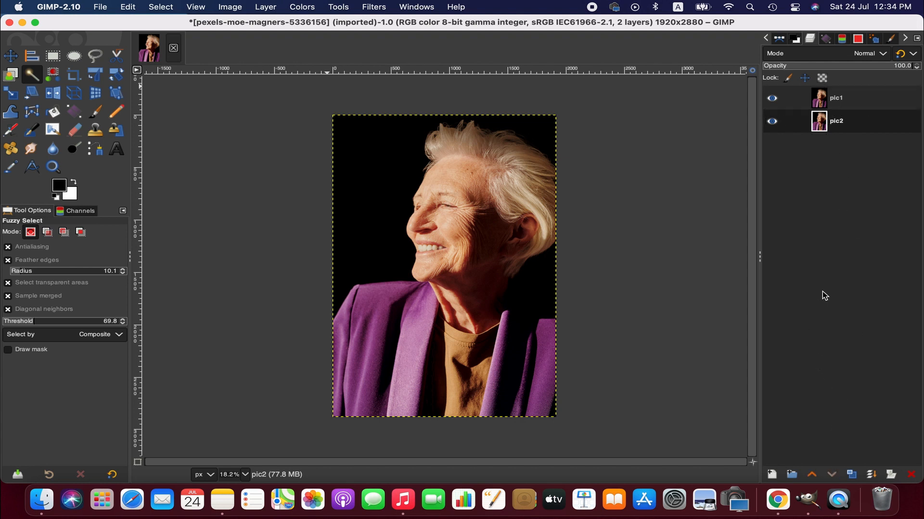
- Add the Big Ben city photo from the Downloads folder as a new layer directly above pic2
{"action": "left_click", "coordinate": [42, 511]}
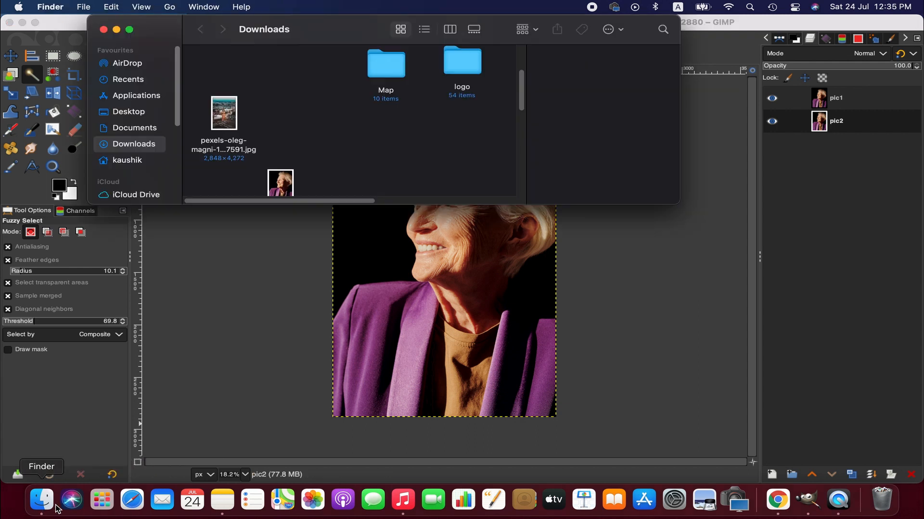
{"action": "left_click", "coordinate": [223, 115]}
{"action": "left_click_drag", "start_coordinate": [224, 116], "coordinate": [631, 265]}
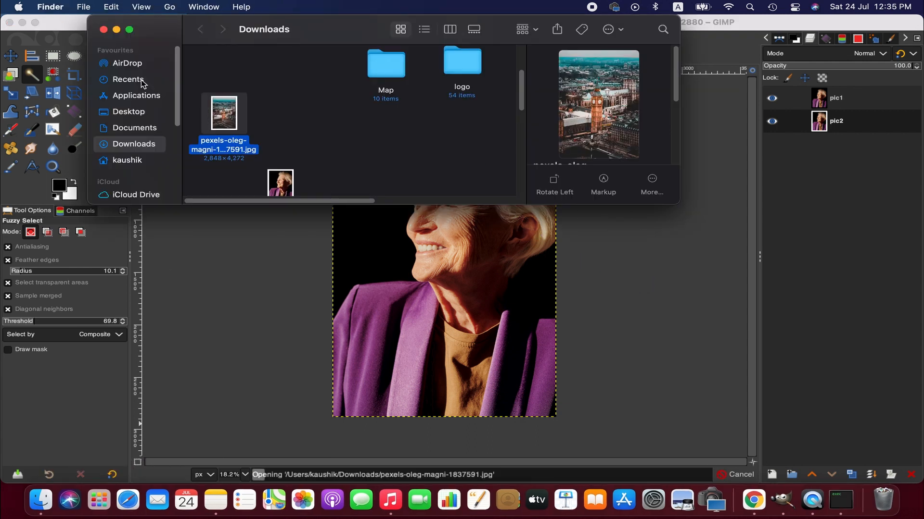
{"action": "left_click", "coordinate": [206, 183]}
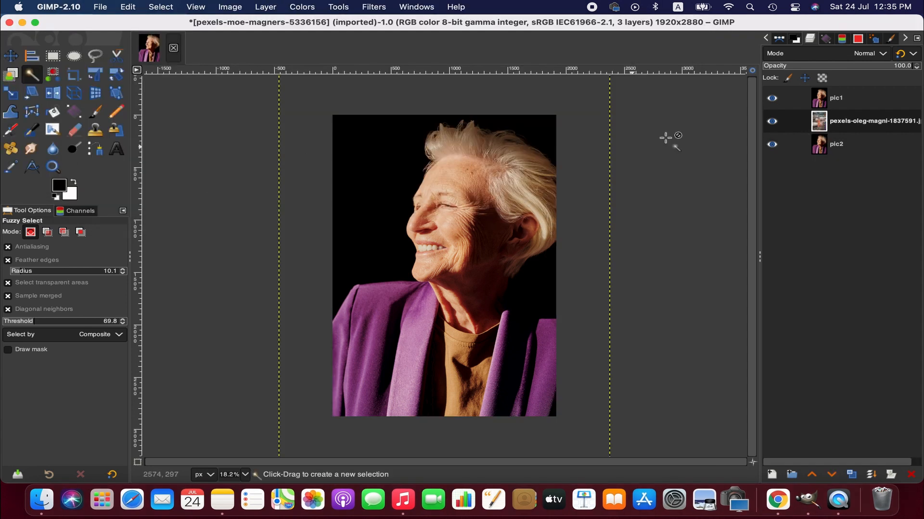
- Rename the imported city photo layer to Background
{"action": "double_click", "coordinate": [861, 122]}
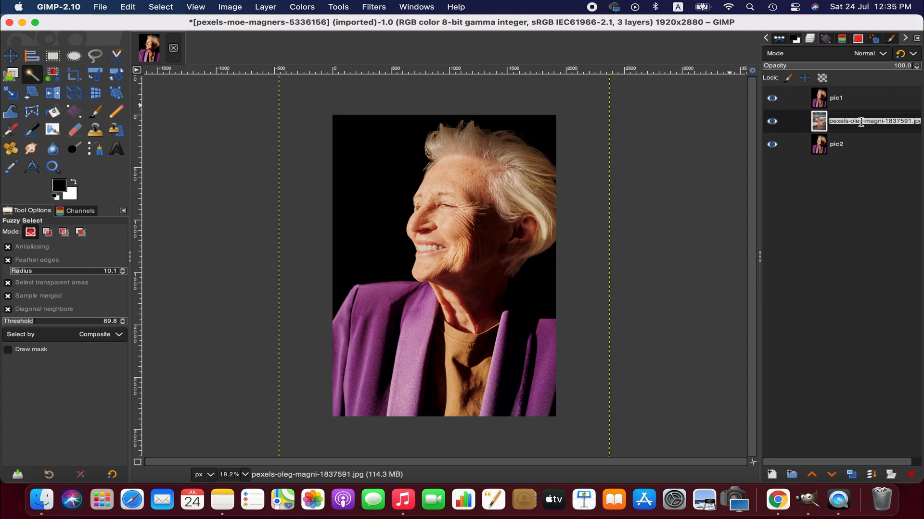
{"action": "type", "text": "Background"}
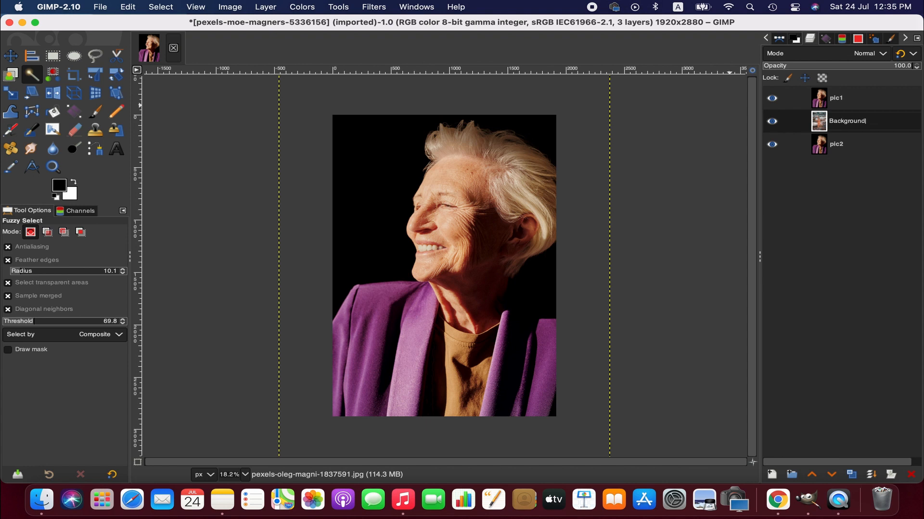
{"action": "key", "text": "Return"}
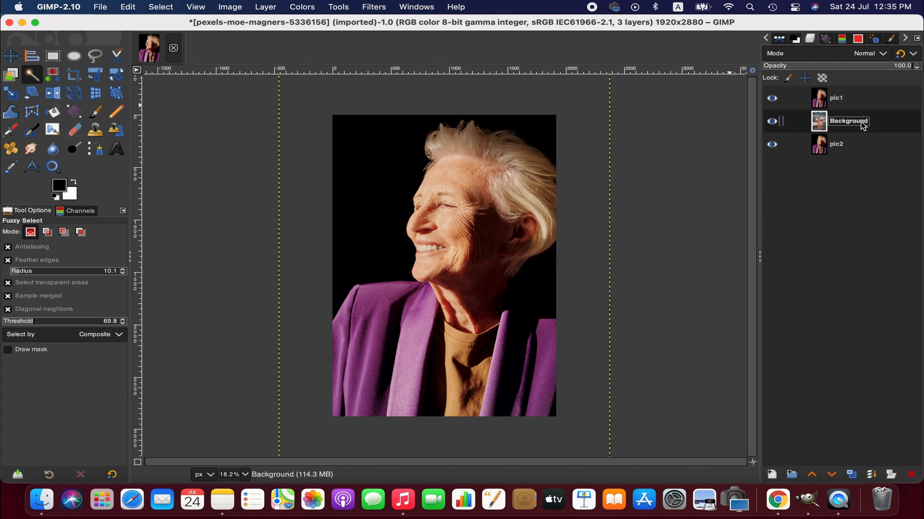
- Lower the opacity of the pic1 layer to about 38 so the Background layer shows through
{"action": "left_click", "coordinate": [840, 101]}
{"action": "left_click", "coordinate": [831, 66]}
{"action": "left_click_drag", "start_coordinate": [830, 65], "coordinate": [820, 64]}
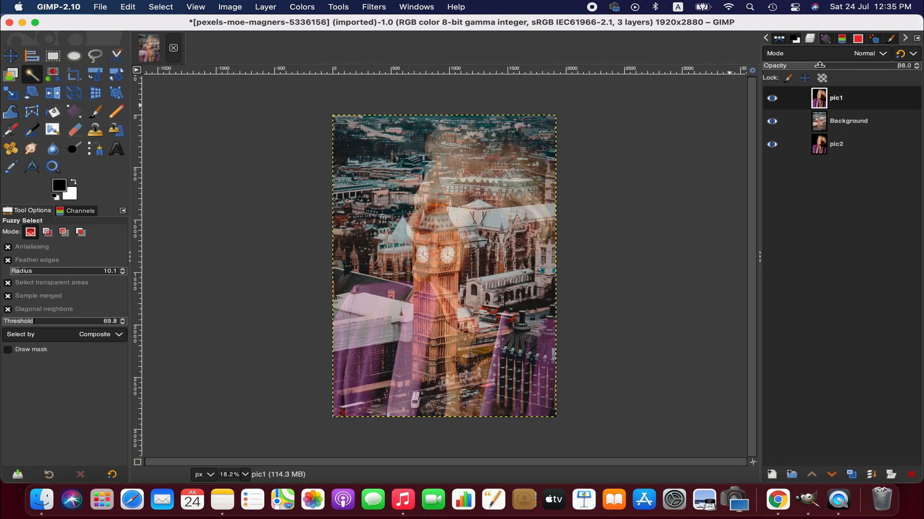
- Move the Background layer leftward until its right edge meets the canvas edge and the clock tower stands left of the face
{"action": "left_click", "coordinate": [838, 128]}
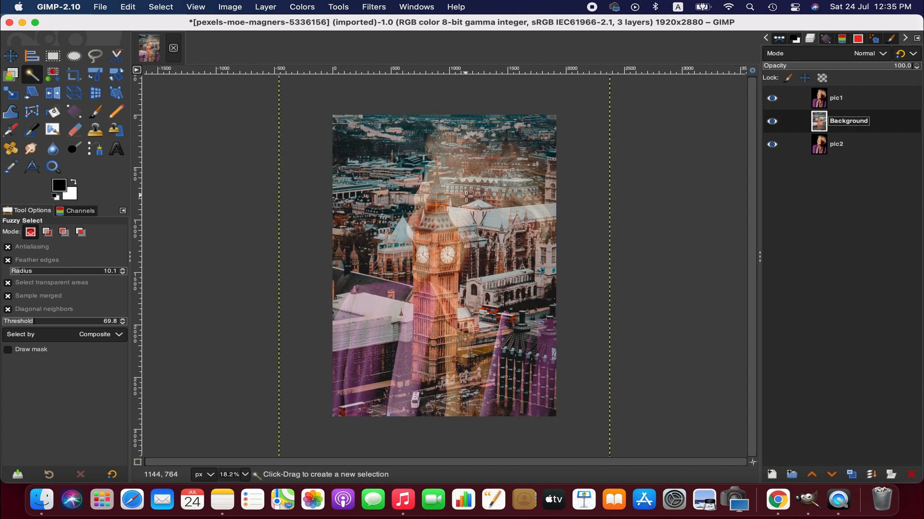
{"action": "left_click", "coordinate": [10, 56]}
{"action": "left_click_drag", "start_coordinate": [566, 109], "coordinate": [522, 95]}
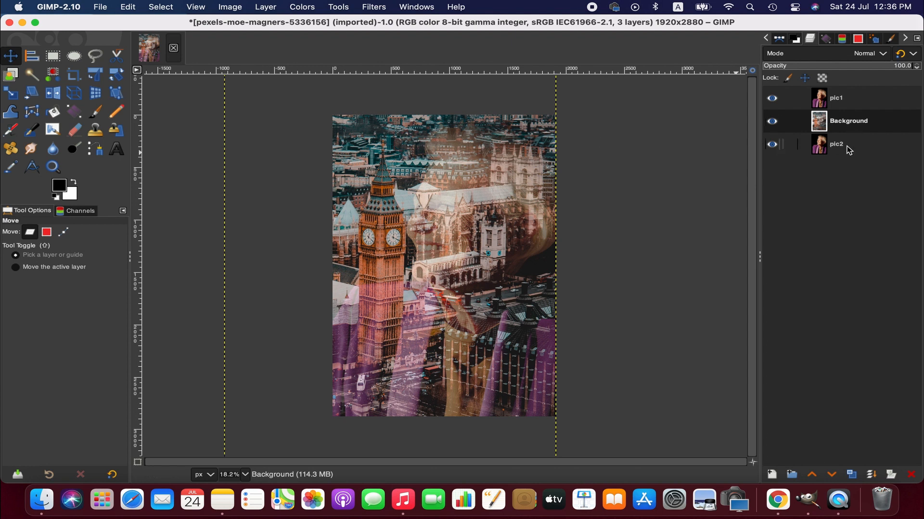
- Duplicate the Background layer and rename the copy Background2
{"action": "right_click", "coordinate": [852, 127]}
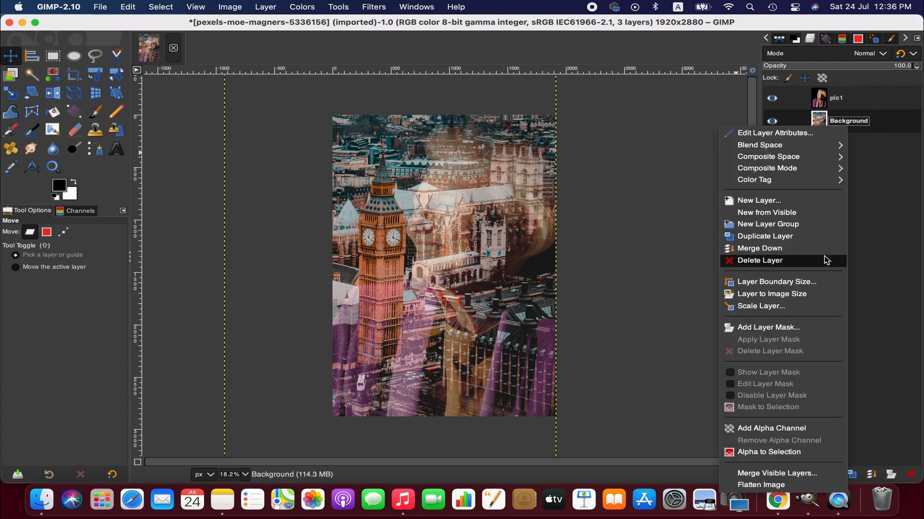
{"action": "left_click", "coordinate": [818, 237]}
{"action": "double_click", "coordinate": [882, 121]}
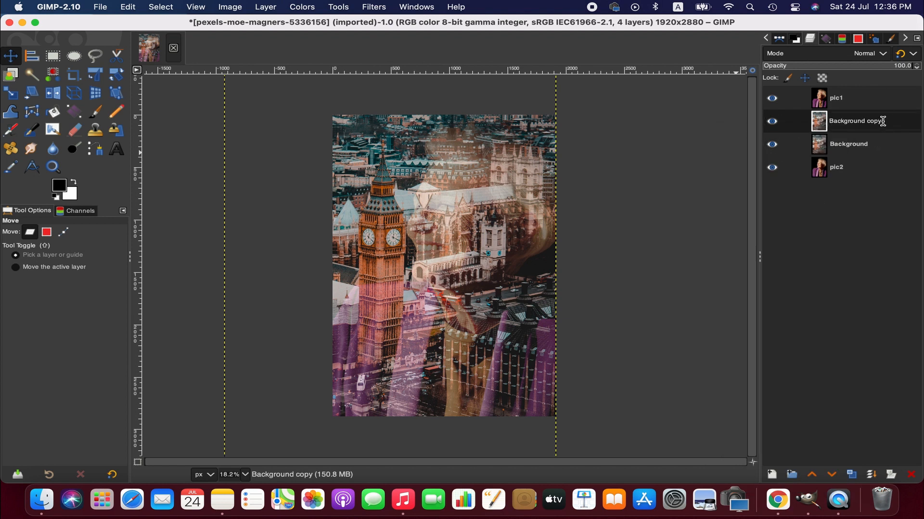
{"action": "type", "text": "Background2"}
{"action": "key", "text": "Return"}
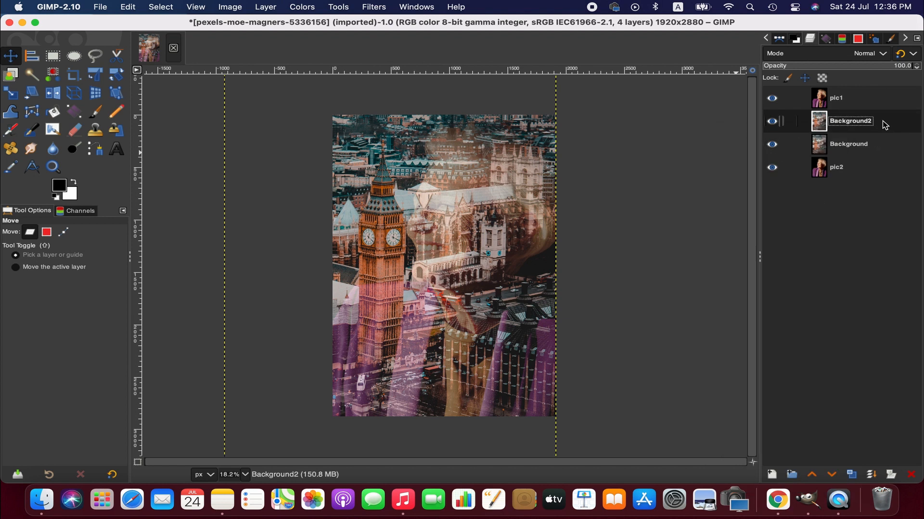
- Move the Background2 layer to the bottom of the layer stack and set the pic1 layer's opacity to 100
{"action": "left_click", "coordinate": [831, 474], "text": "shift"}
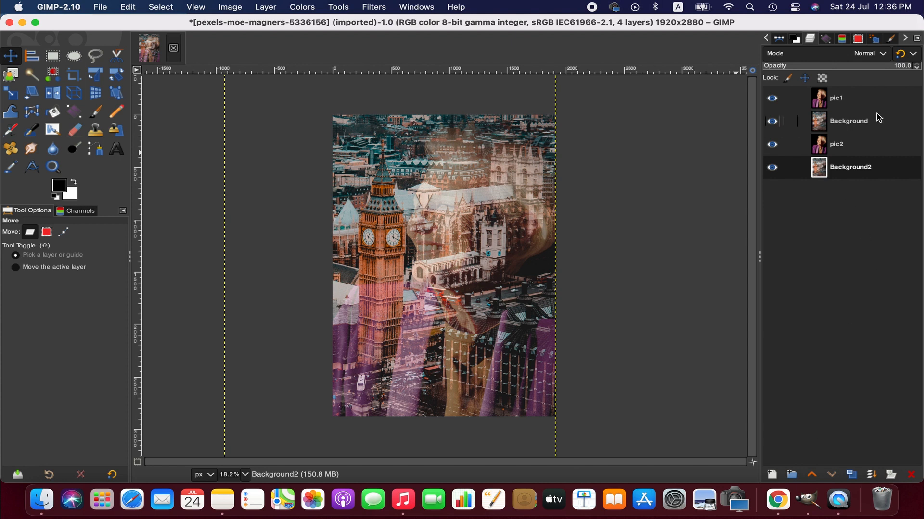
{"action": "left_click", "coordinate": [863, 100]}
{"action": "left_click_drag", "start_coordinate": [821, 63], "coordinate": [918, 68]}
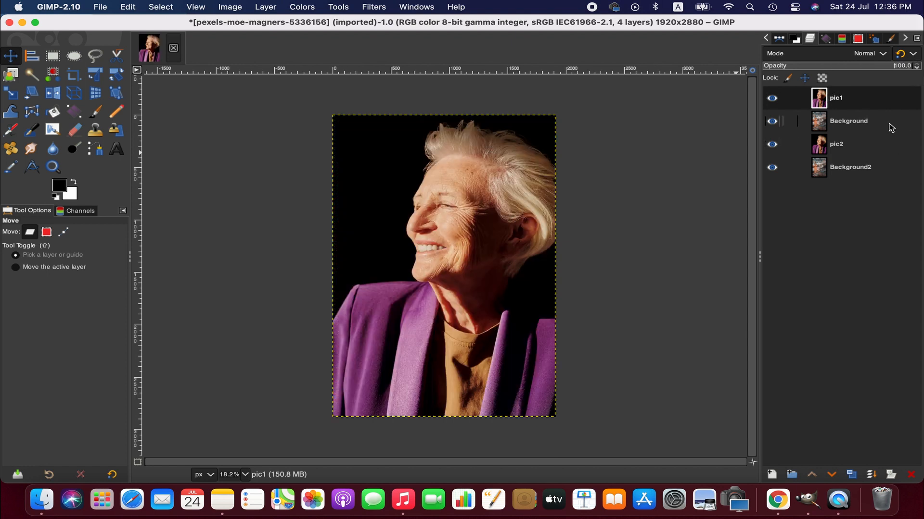
- Convert the path named Selection to a selection and add a layer mask initialized from it to the pic1 layer
{"action": "left_click", "coordinate": [779, 40]}
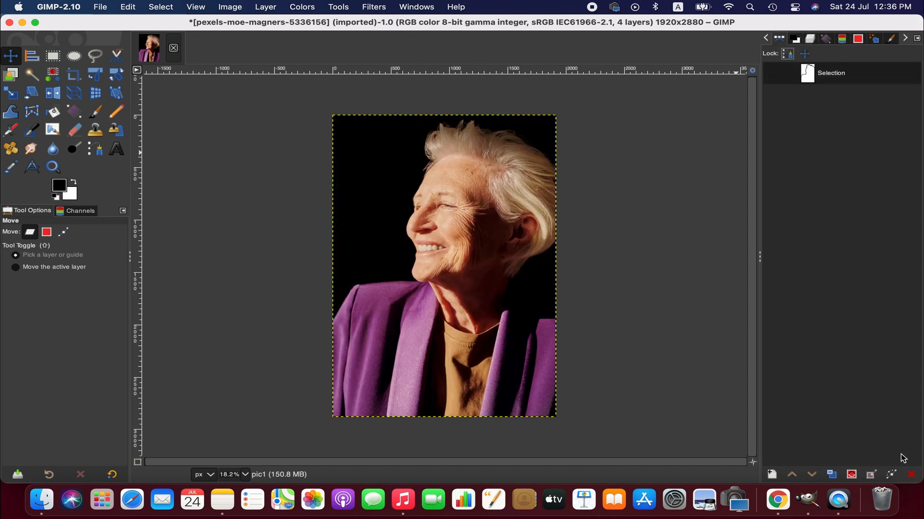
{"action": "left_click", "coordinate": [853, 476]}
{"action": "left_click", "coordinate": [811, 40]}
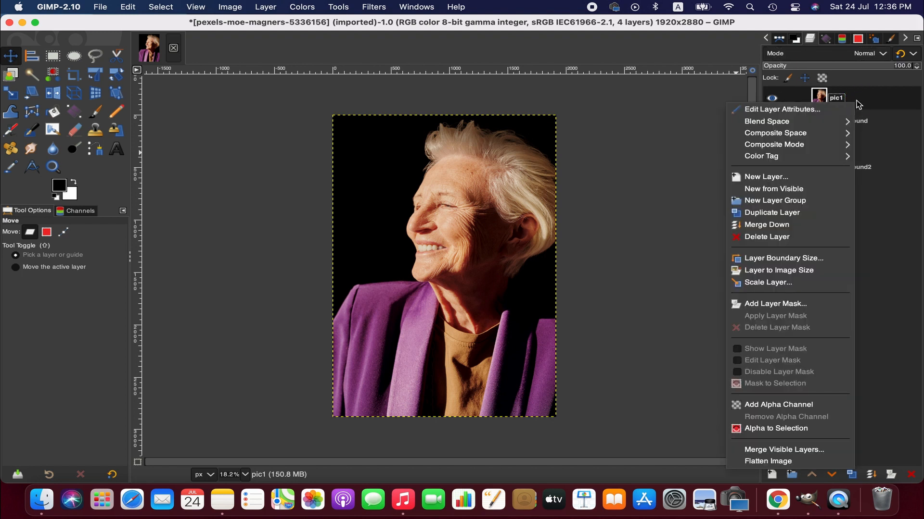
{"action": "left_click", "coordinate": [803, 302]}
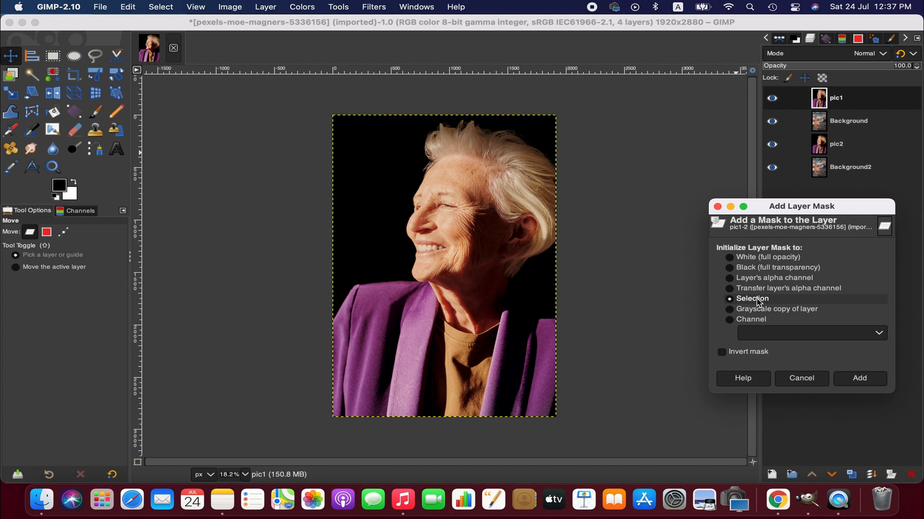
{"action": "left_click", "coordinate": [858, 379]}
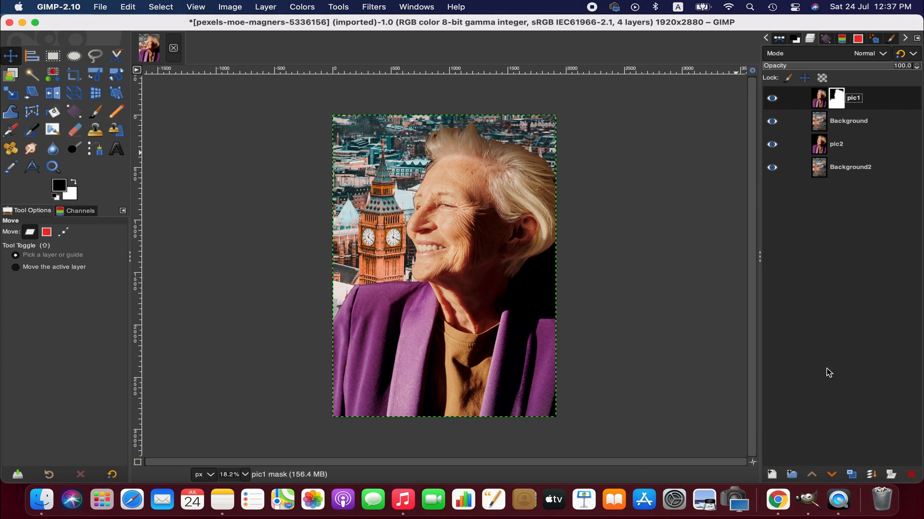
- Add a layer mask initialized from the current selection to the Background layer
{"action": "right_click", "coordinate": [846, 125]}
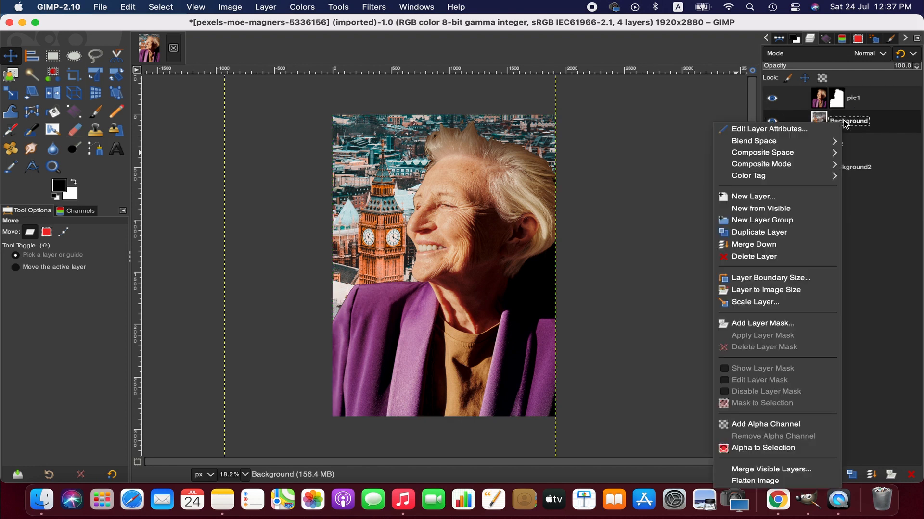
{"action": "left_click", "coordinate": [773, 324]}
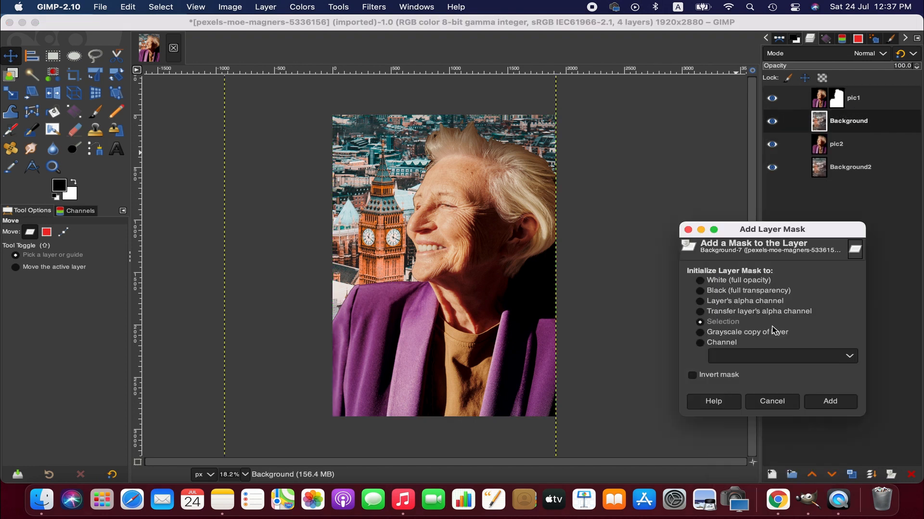
{"action": "left_click", "coordinate": [832, 407]}
- Add a layer mask initialized from the current selection to the pic2 layer
{"action": "left_click", "coordinate": [841, 150]}
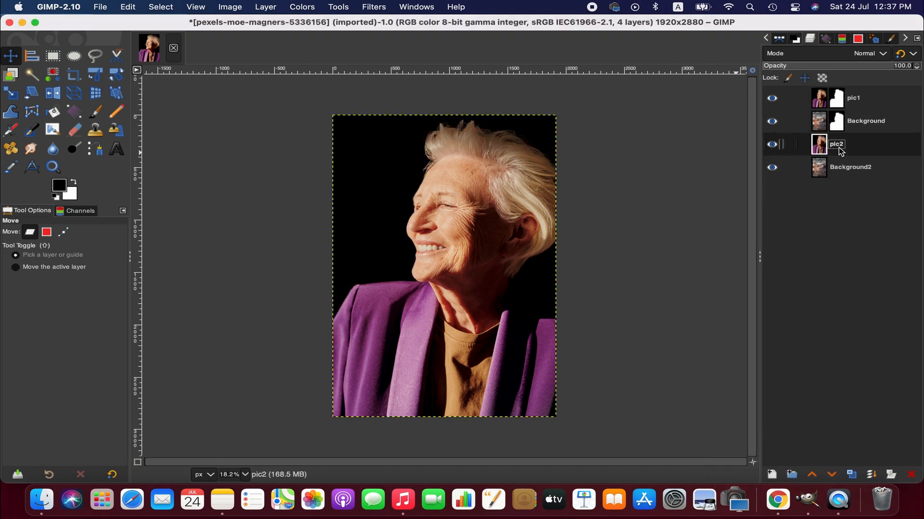
{"action": "right_click", "coordinate": [842, 145]}
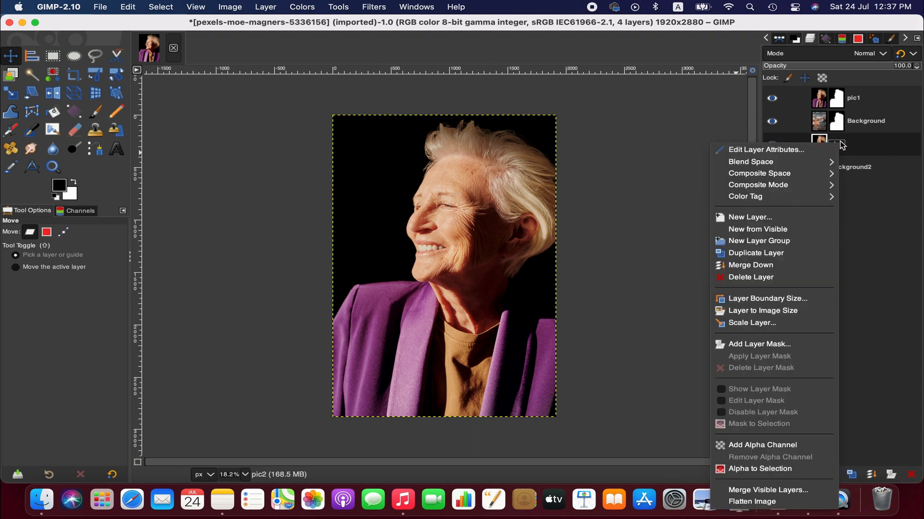
{"action": "left_click", "coordinate": [789, 344]}
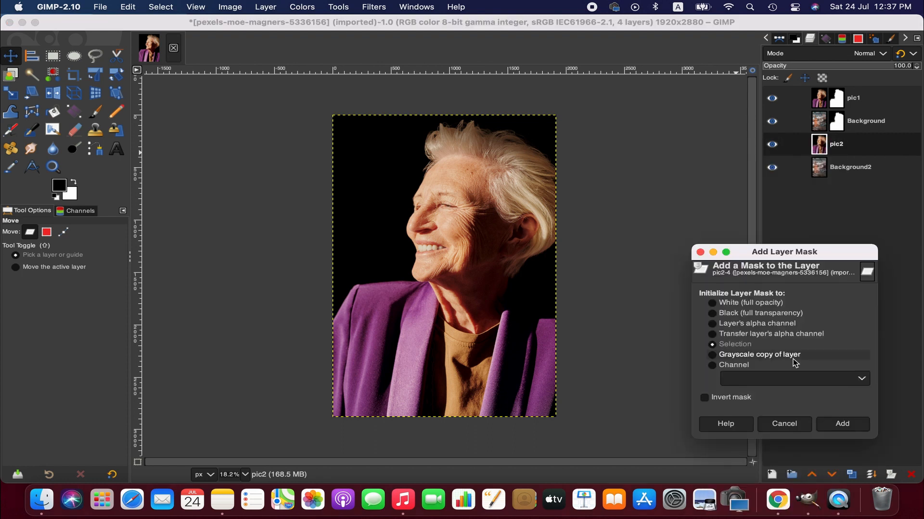
{"action": "left_click", "coordinate": [842, 423]}
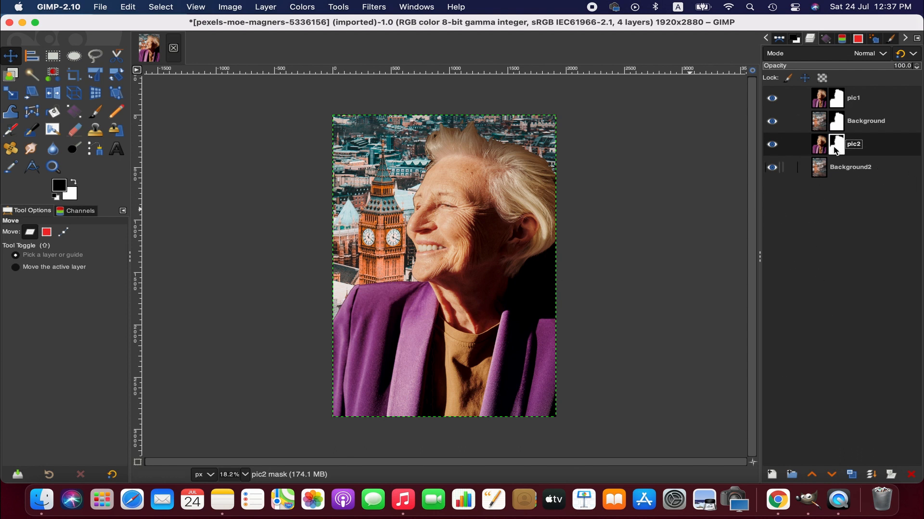
- Set the blend mode of the pic1 layer to Overlay
{"action": "left_click", "coordinate": [830, 98]}
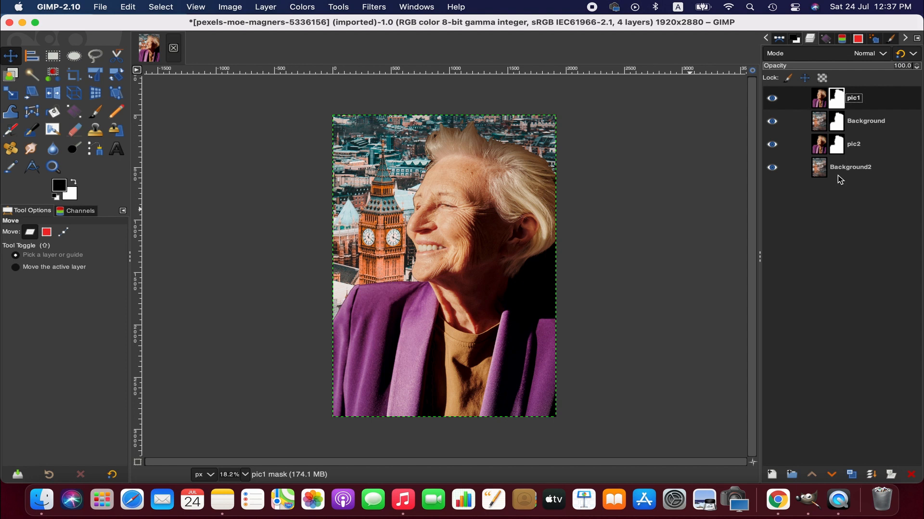
{"action": "left_click", "coordinate": [869, 53]}
{"action": "left_click", "coordinate": [810, 260]}
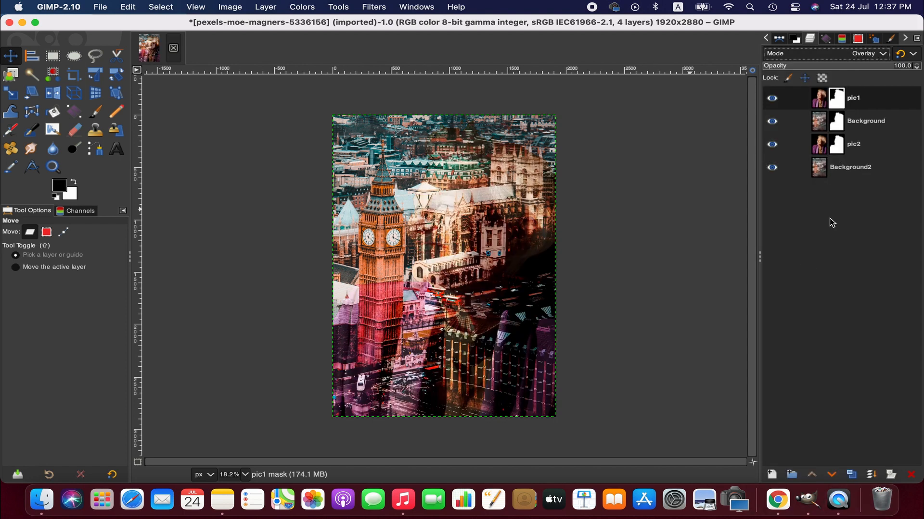
- Try the Multiply blend mode on the pic1 layer and switch it back to Overlay
{"action": "left_click", "coordinate": [866, 54]}
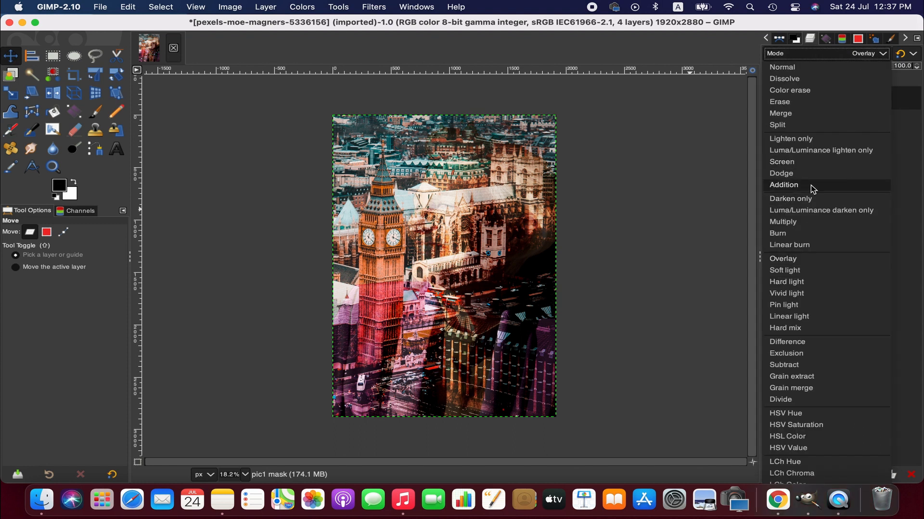
{"action": "left_click", "coordinate": [807, 223]}
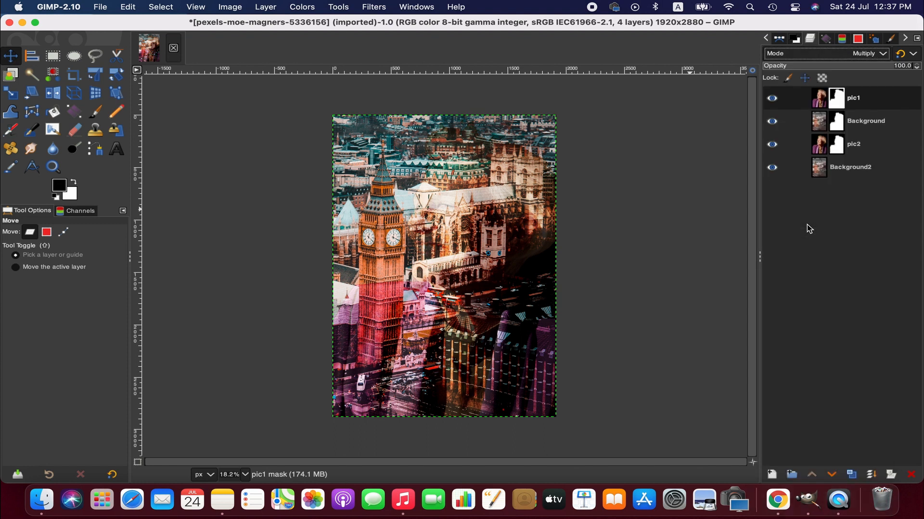
{"action": "left_click", "coordinate": [873, 53]}
{"action": "left_click", "coordinate": [813, 261]}
- Paint black on the Background layer's mask over the woman's face and hair using the 2. Hardness 050 brush, size 55, hardness 74
{"action": "left_click", "coordinate": [837, 126]}
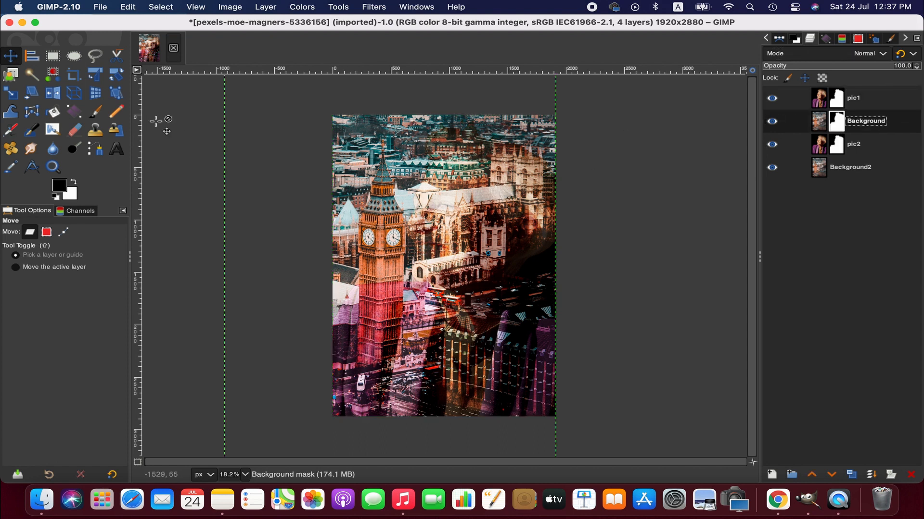
{"action": "left_click", "coordinate": [97, 115]}
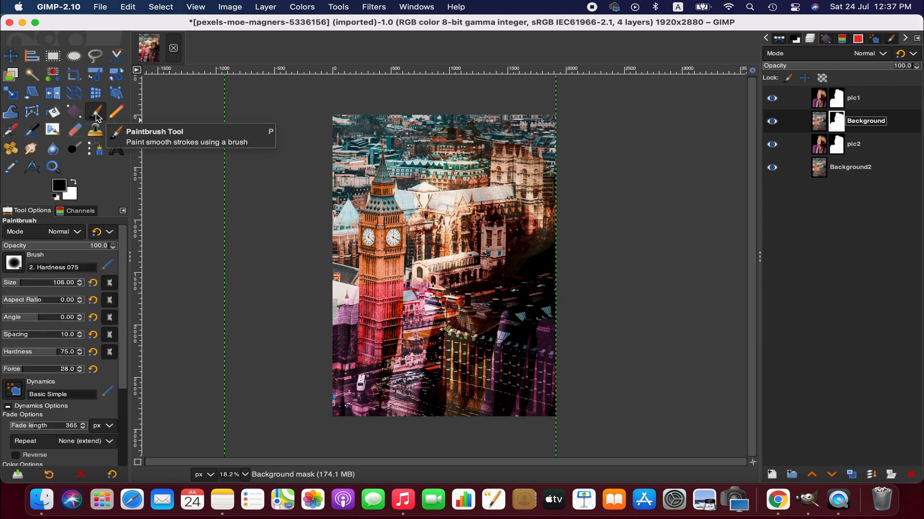
{"action": "left_click", "coordinate": [13, 263]}
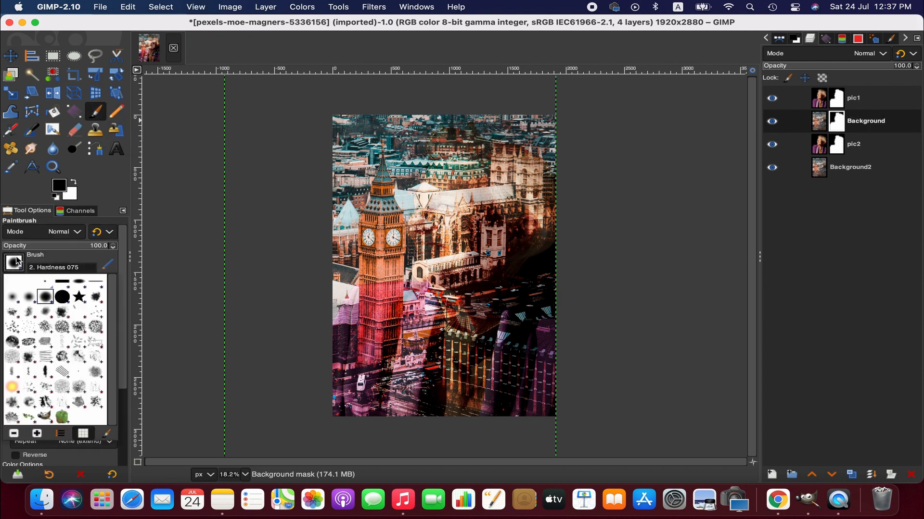
{"action": "left_click", "coordinate": [30, 299]}
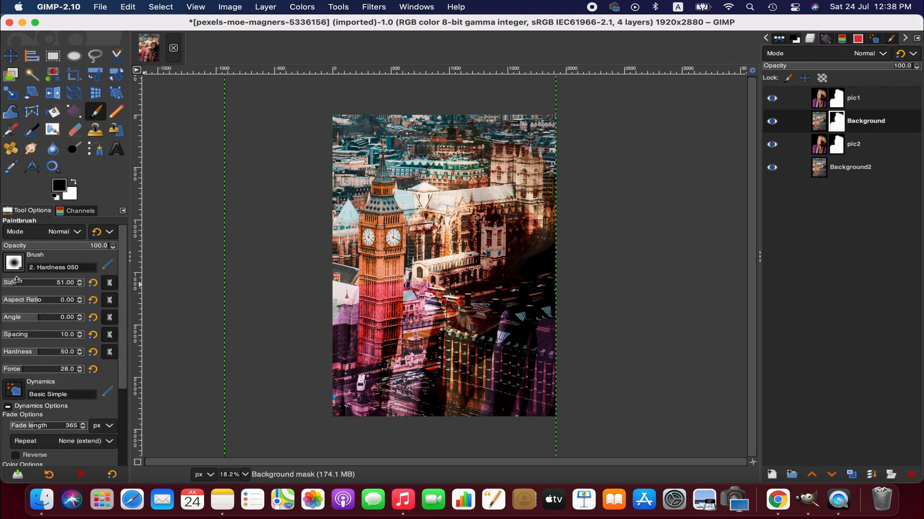
{"action": "left_click", "coordinate": [17, 281]}
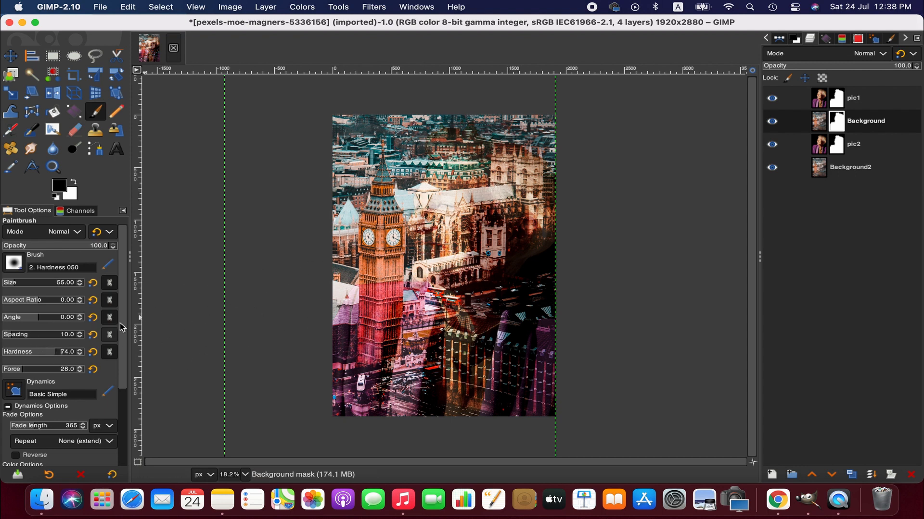
{"action": "mouse_move", "coordinate": [434, 208]}
{"action": "left_mouse_down"}
{"action": "mouse_move", "coordinate": [433, 226]}
{"action": "mouse_move", "coordinate": [427, 215]}
{"action": "mouse_move", "coordinate": [419, 227]}
{"action": "mouse_move", "coordinate": [435, 265]}
{"action": "mouse_move", "coordinate": [429, 238]}
{"action": "mouse_move", "coordinate": [429, 274]}
{"action": "mouse_move", "coordinate": [433, 184]}
{"action": "mouse_move", "coordinate": [450, 184]}
{"action": "mouse_move", "coordinate": [456, 251]}
{"action": "mouse_move", "coordinate": [464, 221]}
{"action": "mouse_move", "coordinate": [476, 220]}
{"action": "mouse_move", "coordinate": [465, 169]}
{"action": "mouse_move", "coordinate": [481, 225]}
{"action": "mouse_move", "coordinate": [471, 263]}
{"action": "mouse_move", "coordinate": [447, 268]}
{"action": "mouse_move", "coordinate": [462, 270]}
{"action": "mouse_move", "coordinate": [491, 217]}
{"action": "mouse_move", "coordinate": [491, 255]}
{"action": "mouse_move", "coordinate": [480, 262]}
{"action": "mouse_move", "coordinate": [476, 173]}
{"action": "mouse_move", "coordinate": [489, 238]}
{"action": "mouse_move", "coordinate": [490, 214]}
{"action": "mouse_move", "coordinate": [466, 164]}
{"action": "mouse_move", "coordinate": [443, 165]}
{"action": "mouse_move", "coordinate": [476, 165]}
{"action": "mouse_move", "coordinate": [487, 234]}
{"action": "mouse_move", "coordinate": [454, 217]}
{"action": "mouse_move", "coordinate": [491, 268]}
{"action": "mouse_move", "coordinate": [465, 303]}
{"action": "mouse_move", "coordinate": [463, 277]}
{"action": "mouse_move", "coordinate": [446, 275]}
{"action": "mouse_move", "coordinate": [473, 268]}
{"action": "left_mouse_up"}
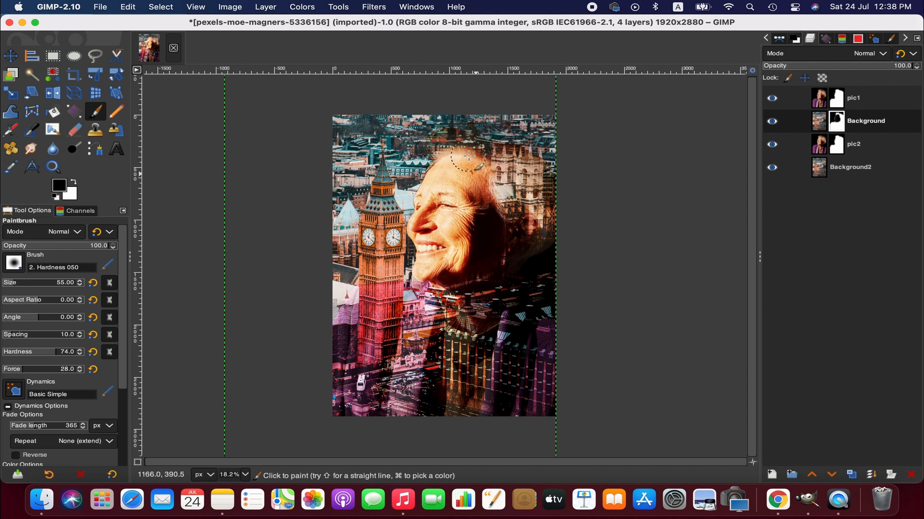
{"action": "mouse_move", "coordinate": [469, 156]}
{"action": "left_mouse_down"}
{"action": "mouse_move", "coordinate": [497, 176]}
{"action": "mouse_move", "coordinate": [508, 249]}
{"action": "mouse_move", "coordinate": [493, 186]}
{"action": "mouse_move", "coordinate": [456, 156]}
{"action": "mouse_move", "coordinate": [489, 158]}
{"action": "mouse_move", "coordinate": [517, 228]}
{"action": "mouse_move", "coordinate": [511, 185]}
{"action": "mouse_move", "coordinate": [519, 213]}
{"action": "mouse_move", "coordinate": [505, 258]}
{"action": "mouse_move", "coordinate": [515, 218]}
{"action": "mouse_move", "coordinate": [501, 240]}
{"action": "mouse_move", "coordinate": [476, 208]}
{"action": "mouse_move", "coordinate": [460, 273]}
{"action": "mouse_move", "coordinate": [522, 231]}
{"action": "mouse_move", "coordinate": [501, 249]}
{"action": "mouse_move", "coordinate": [500, 221]}
{"action": "mouse_move", "coordinate": [455, 146]}
{"action": "mouse_move", "coordinate": [510, 156]}
{"action": "left_mouse_up"}
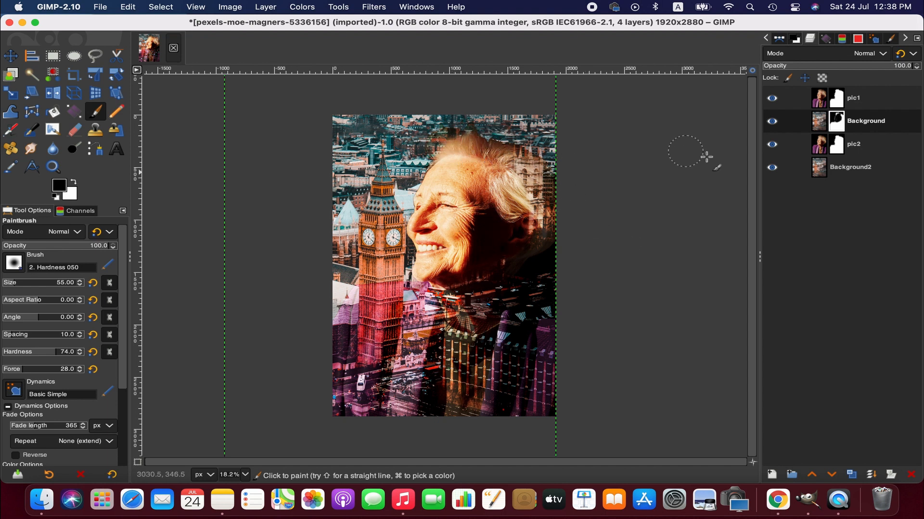
- Paint black on the pic1 layer's mask over the jacket, neck and area around the head with brush size 118
{"action": "left_click", "coordinate": [838, 101]}
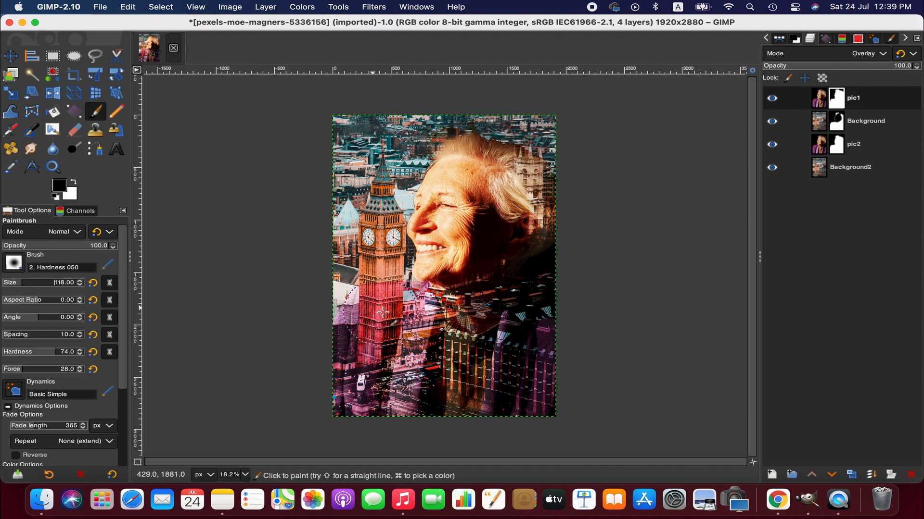
{"action": "mouse_move", "coordinate": [352, 318]}
{"action": "left_mouse_down"}
{"action": "mouse_move", "coordinate": [385, 303]}
{"action": "mouse_move", "coordinate": [380, 384]}
{"action": "mouse_move", "coordinate": [350, 348]}
{"action": "mouse_move", "coordinate": [347, 395]}
{"action": "mouse_move", "coordinate": [462, 375]}
{"action": "mouse_move", "coordinate": [447, 409]}
{"action": "mouse_move", "coordinate": [532, 330]}
{"action": "mouse_move", "coordinate": [515, 313]}
{"action": "mouse_move", "coordinate": [470, 334]}
{"action": "mouse_move", "coordinate": [423, 337]}
{"action": "mouse_move", "coordinate": [404, 317]}
{"action": "mouse_move", "coordinate": [409, 308]}
{"action": "mouse_move", "coordinate": [351, 288]}
{"action": "mouse_move", "coordinate": [440, 353]}
{"action": "mouse_move", "coordinate": [500, 294]}
{"action": "mouse_move", "coordinate": [405, 315]}
{"action": "mouse_move", "coordinate": [413, 308]}
{"action": "mouse_move", "coordinate": [447, 332]}
{"action": "mouse_move", "coordinate": [402, 302]}
{"action": "mouse_move", "coordinate": [482, 320]}
{"action": "mouse_move", "coordinate": [540, 287]}
{"action": "left_mouse_up"}
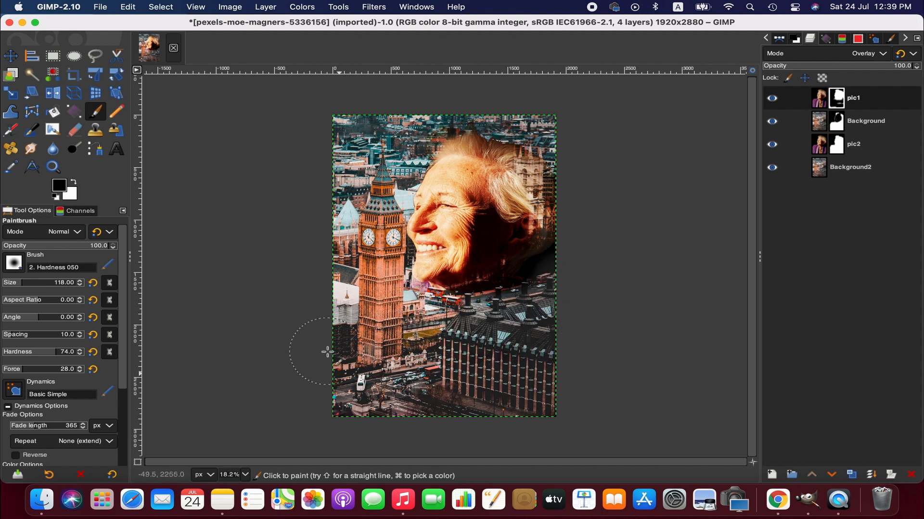
{"action": "left_click", "coordinate": [246, 474]}
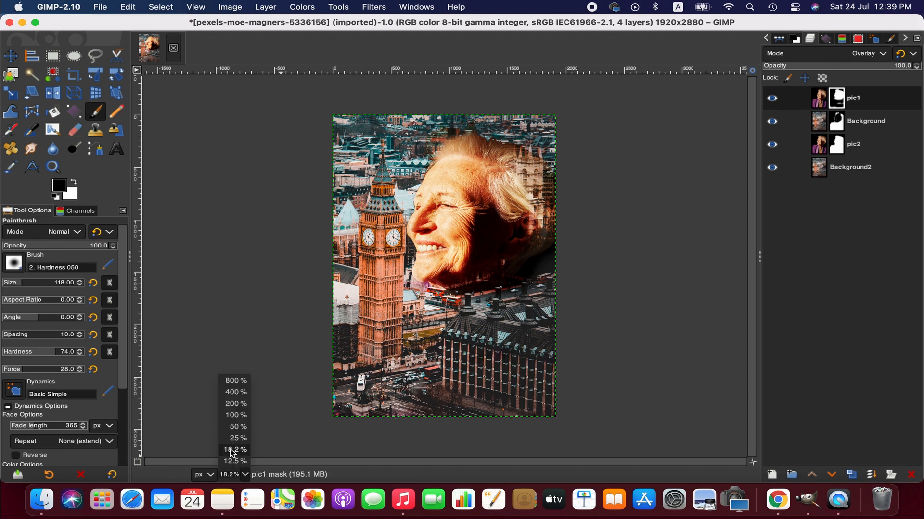
{"action": "left_click", "coordinate": [235, 435]}
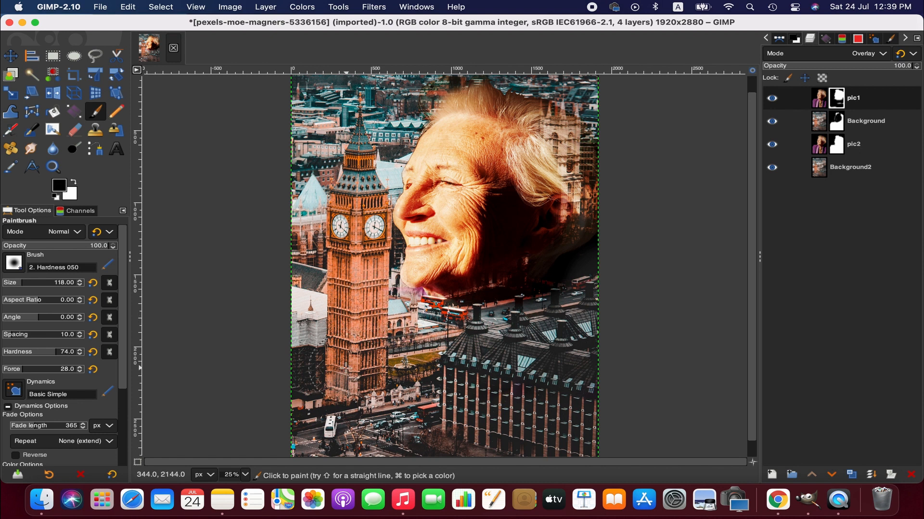
{"action": "left_click", "coordinate": [245, 475]}
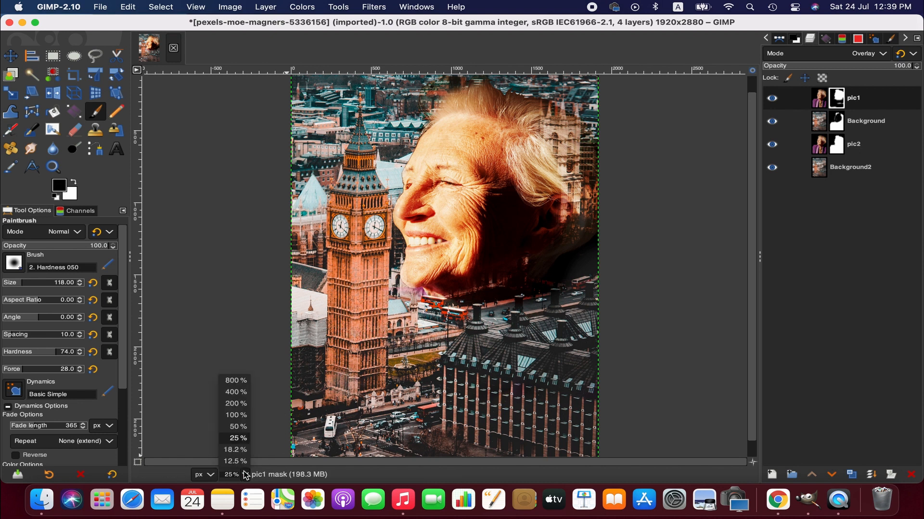
{"action": "left_click", "coordinate": [235, 450]}
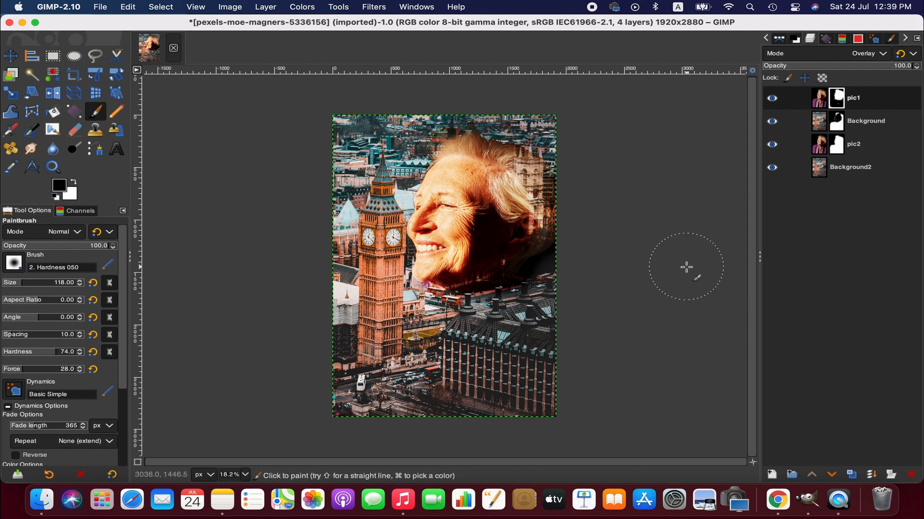
- Try a Curves adjustment on the midtones of the pic1 layer's image
{"action": "left_click", "coordinate": [864, 123]}
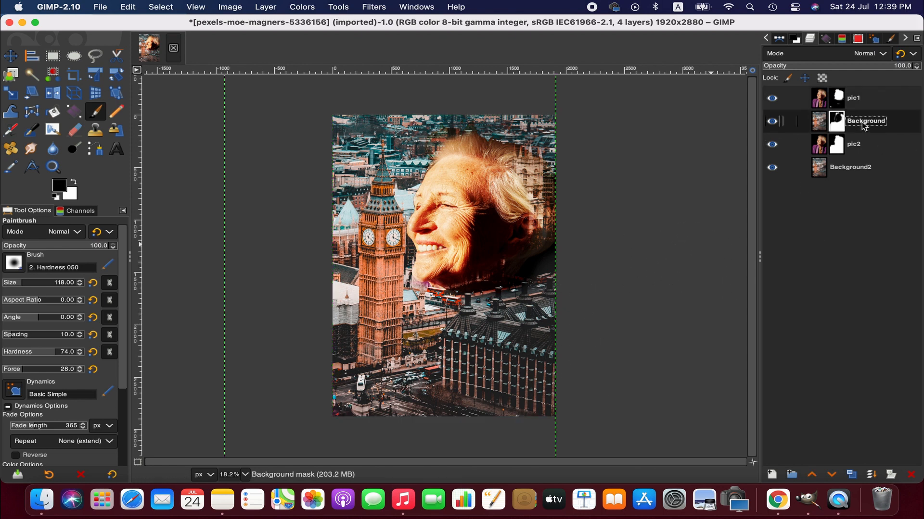
{"action": "left_click", "coordinate": [824, 105]}
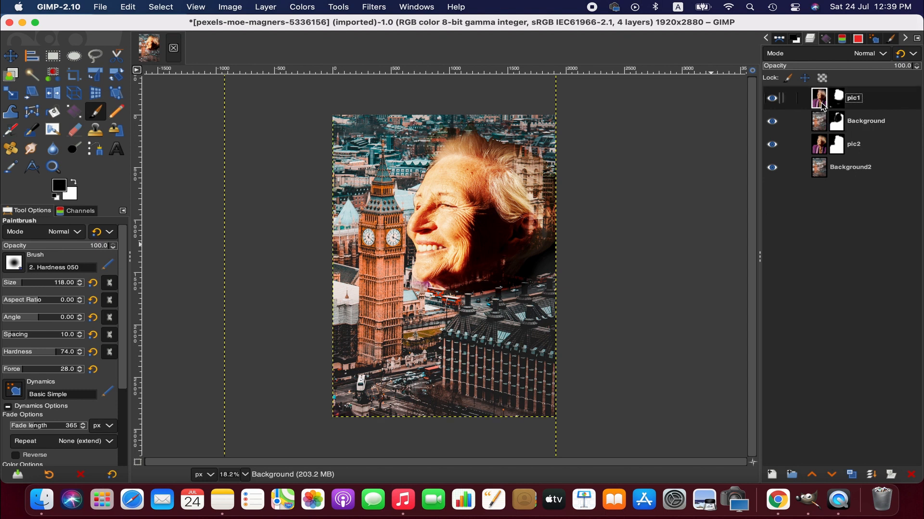
{"action": "left_click", "coordinate": [303, 6]}
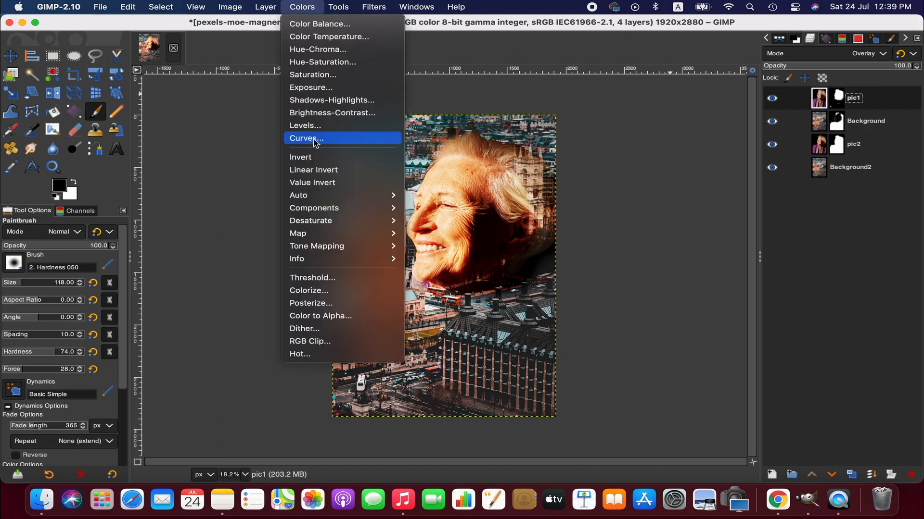
{"action": "left_click", "coordinate": [313, 138]}
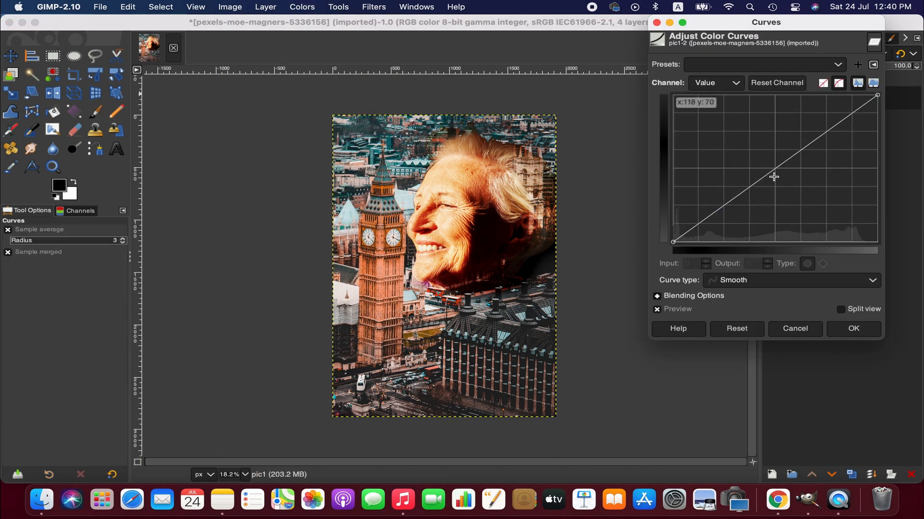
{"action": "mouse_move", "coordinate": [775, 169]}
{"action": "left_mouse_down"}
{"action": "mouse_move", "coordinate": [777, 178]}
{"action": "mouse_move", "coordinate": [757, 155]}
{"action": "mouse_move", "coordinate": [764, 171]}
{"action": "left_mouse_up"}
{"action": "left_click", "coordinate": [798, 332]}
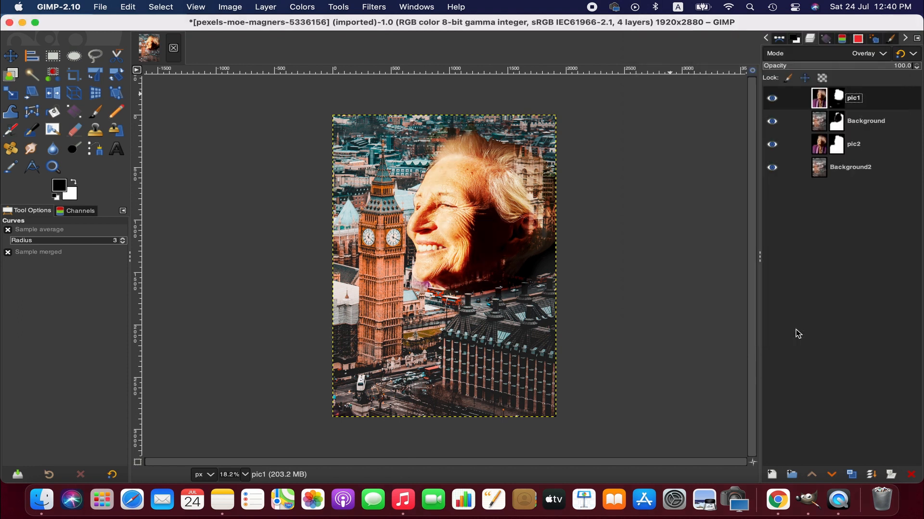
- Try a Curves adjustment on the midtones of the Background layer's image
{"action": "left_click", "coordinate": [820, 123]}
{"action": "left_click", "coordinate": [302, 7]}
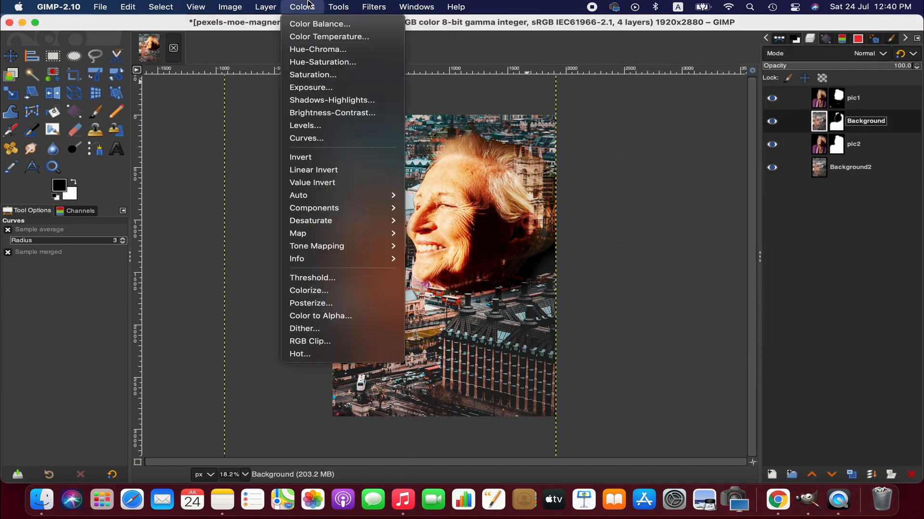
{"action": "left_click", "coordinate": [319, 139]}
{"action": "mouse_move", "coordinate": [765, 174]}
{"action": "left_mouse_down"}
{"action": "mouse_move", "coordinate": [765, 161]}
{"action": "mouse_move", "coordinate": [787, 202]}
{"action": "mouse_move", "coordinate": [764, 172]}
{"action": "left_mouse_up"}
{"action": "left_click", "coordinate": [797, 330]}
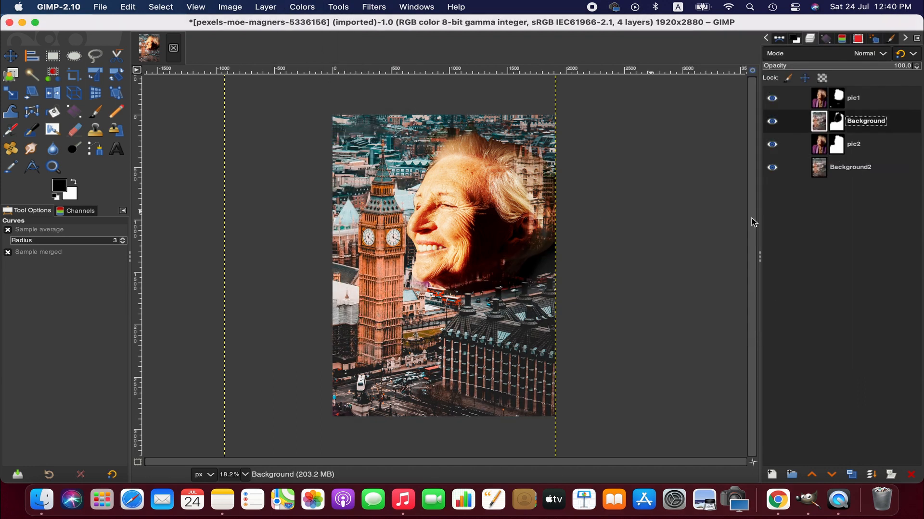
{"action": "left_click", "coordinate": [819, 168]}
{"action": "left_click", "coordinate": [302, 7]}
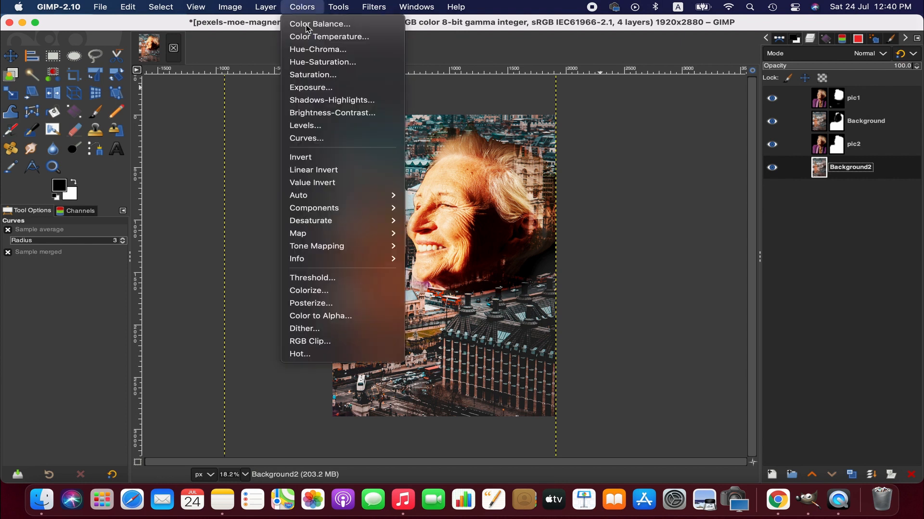
{"action": "left_click", "coordinate": [313, 123]}
{"action": "left_click", "coordinate": [769, 302]}
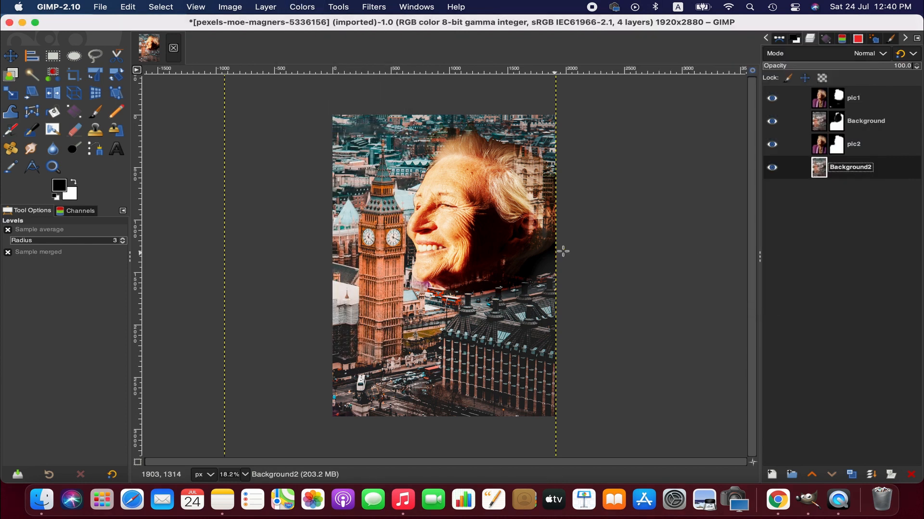
- Paint white on the Background layer's mask over the woman's hair and the back of her head with the size 118 Paintbrush
{"action": "left_click", "coordinate": [864, 146]}
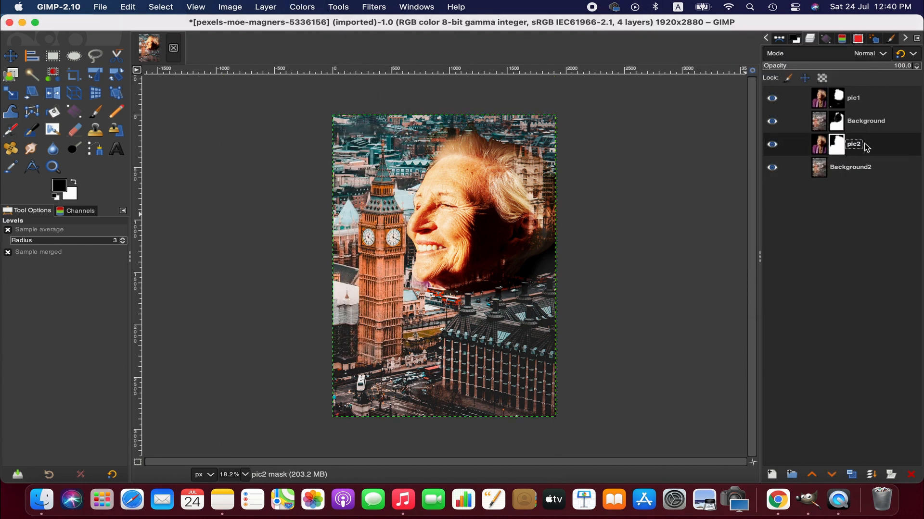
{"action": "left_click", "coordinate": [837, 124]}
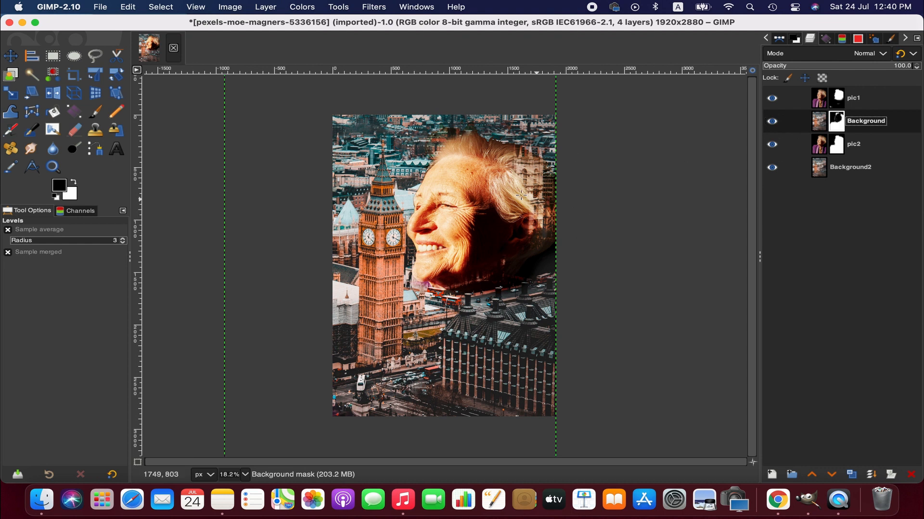
{"action": "left_click", "coordinate": [76, 182]}
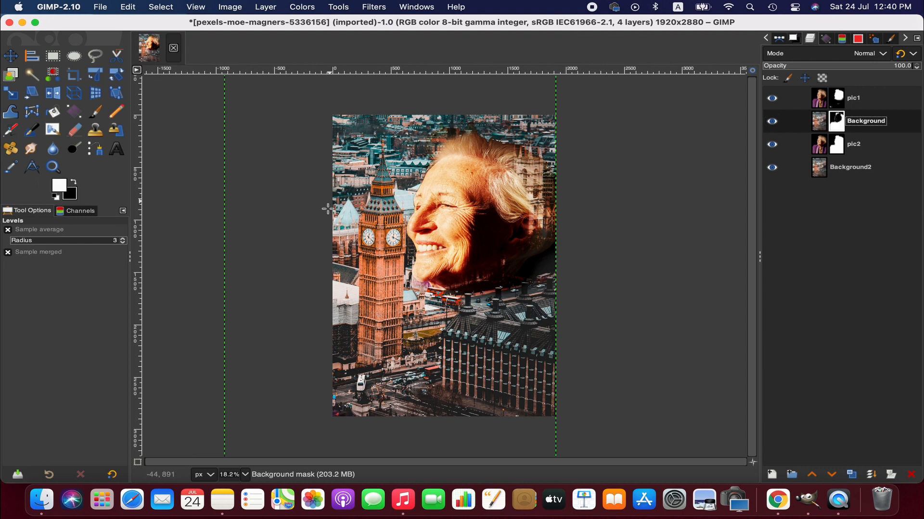
{"action": "left_click", "coordinate": [95, 111]}
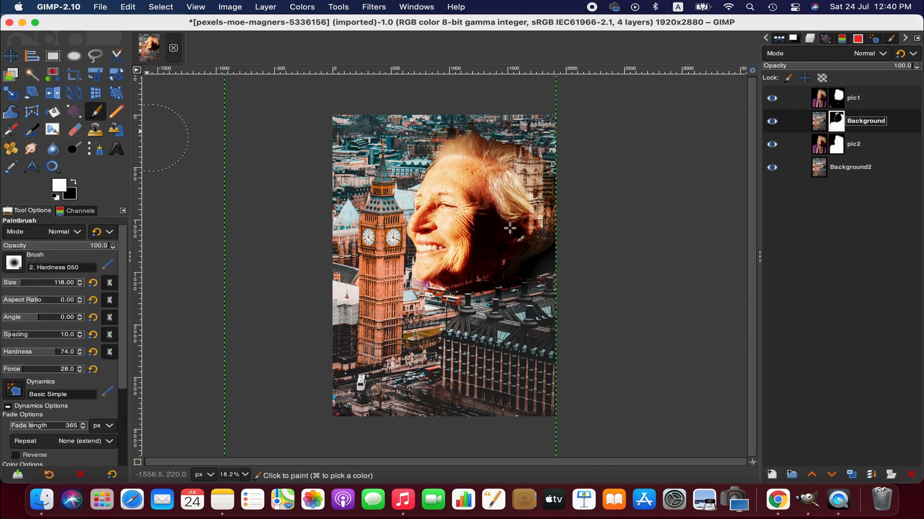
{"action": "mouse_move", "coordinate": [525, 188]}
{"action": "left_mouse_down"}
{"action": "mouse_move", "coordinate": [523, 204]}
{"action": "mouse_move", "coordinate": [515, 201]}
{"action": "mouse_move", "coordinate": [514, 163]}
{"action": "mouse_move", "coordinate": [525, 185]}
{"action": "mouse_move", "coordinate": [525, 280]}
{"action": "mouse_move", "coordinate": [523, 144]}
{"action": "mouse_move", "coordinate": [479, 115]}
{"action": "left_mouse_up"}
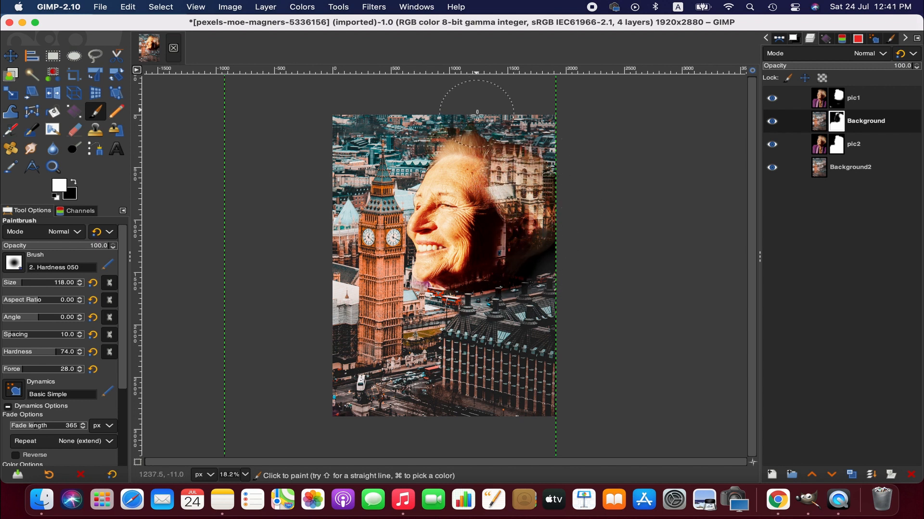
{"action": "mouse_move", "coordinate": [515, 223]}
{"action": "left_mouse_down"}
{"action": "mouse_move", "coordinate": [532, 243]}
{"action": "mouse_move", "coordinate": [517, 240]}
{"action": "left_mouse_up"}
{"action": "left_click_drag", "start_coordinate": [458, 117], "coordinate": [445, 147]}
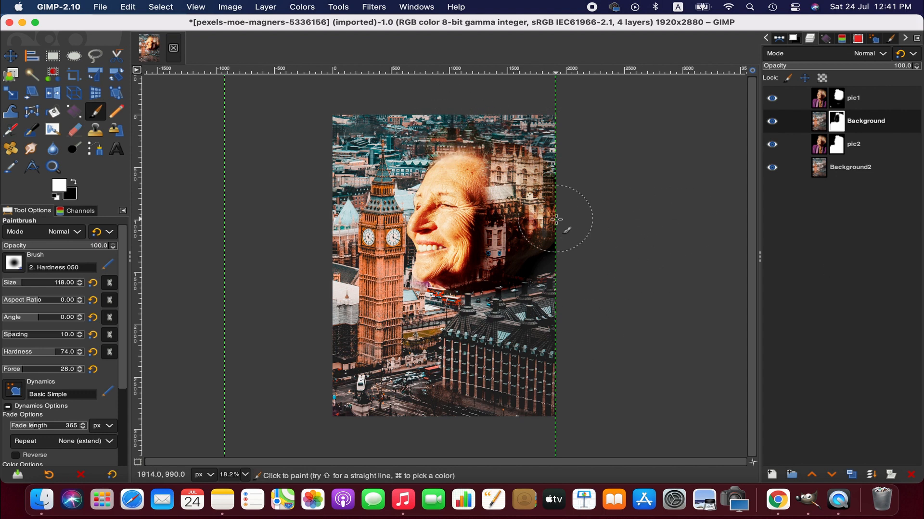
- Make the pic2 layer's mask active for painting
{"action": "left_click", "coordinate": [838, 99]}
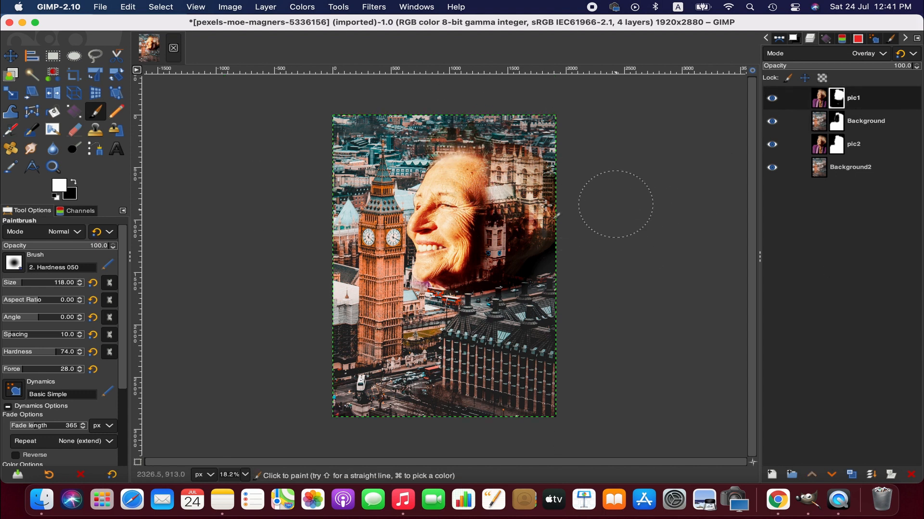
{"action": "left_click", "coordinate": [856, 120]}
{"action": "left_click", "coordinate": [861, 142]}
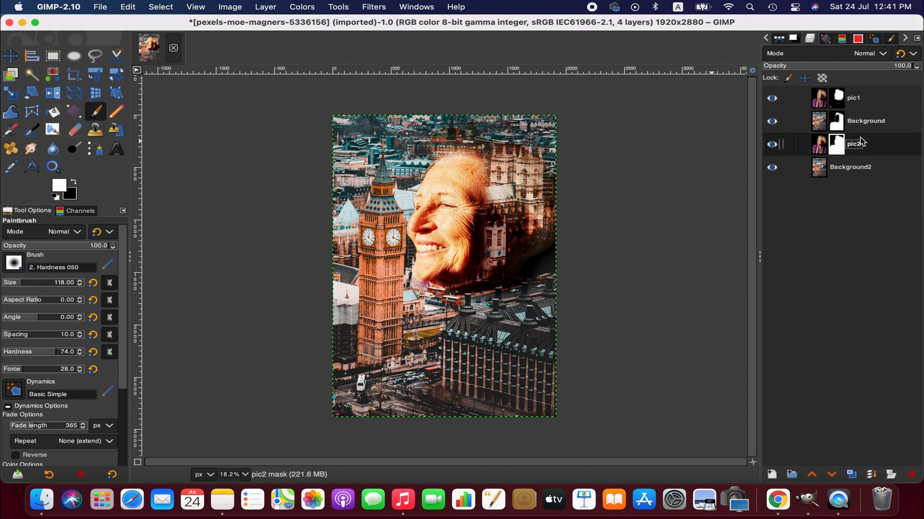